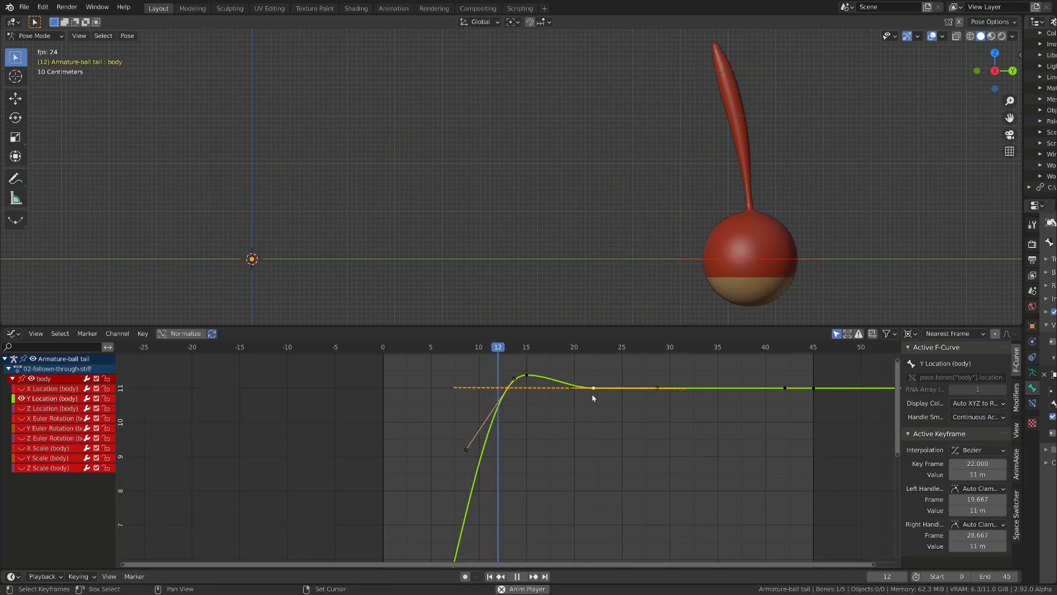
# Step: Examine the frame 15 overshoot key on the body's Y Location curve and stop the playback
pyautogui.click(527, 376)
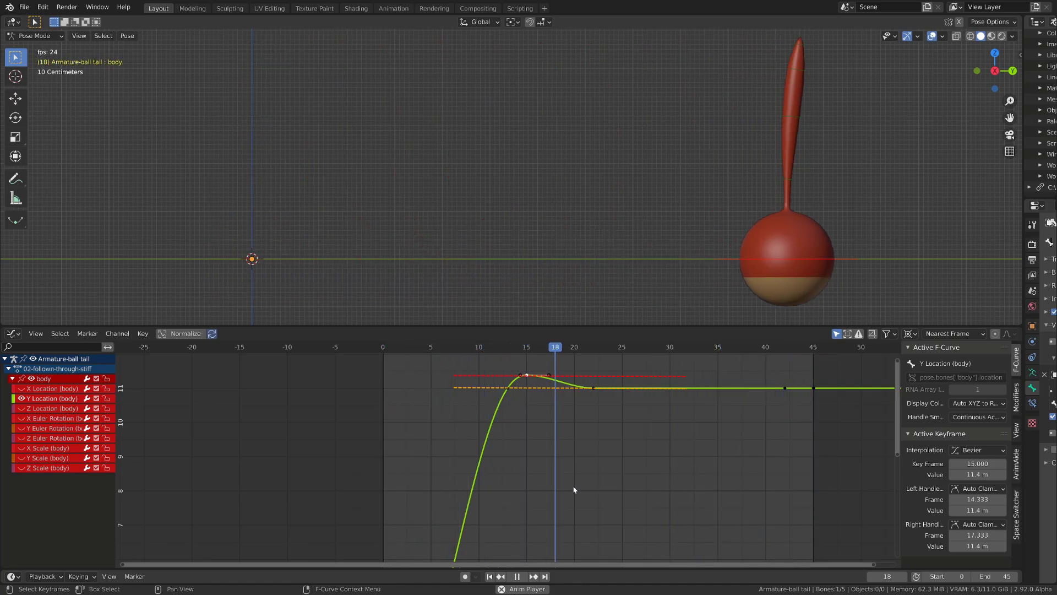
pyautogui.press('space')
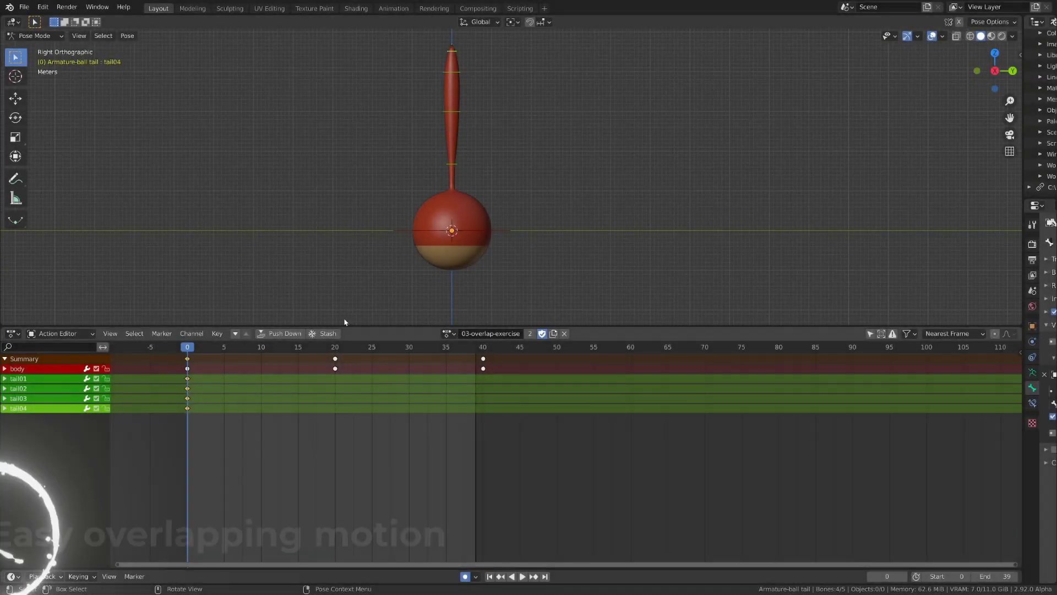
# Step: Select the tail01 bone, show its curves in the Graph Editor instead of the Action Editor, and preview the ball's motion
pyautogui.click(458, 163)
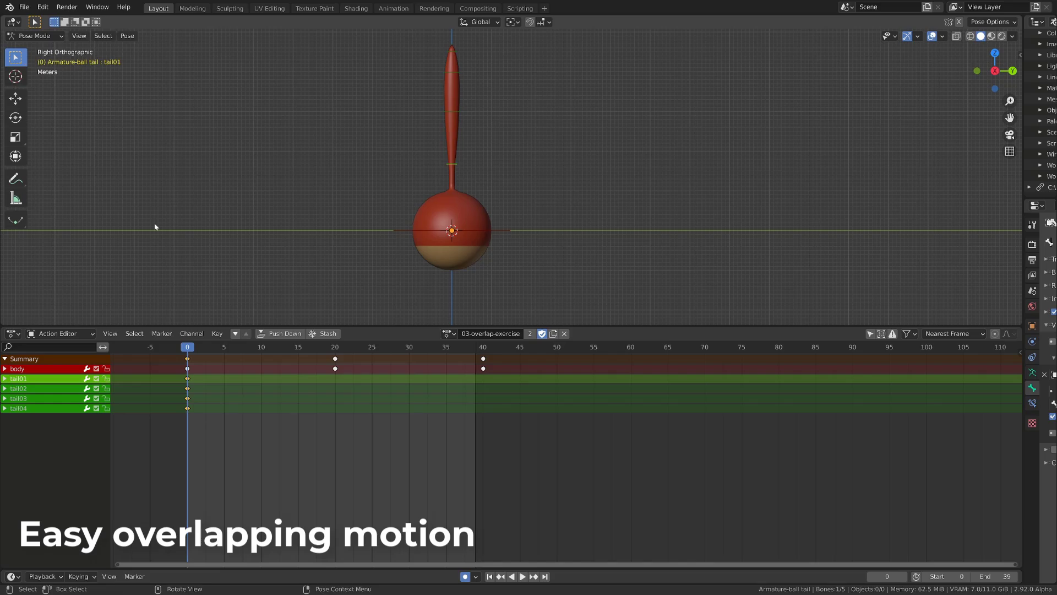
pyautogui.click(10, 336)
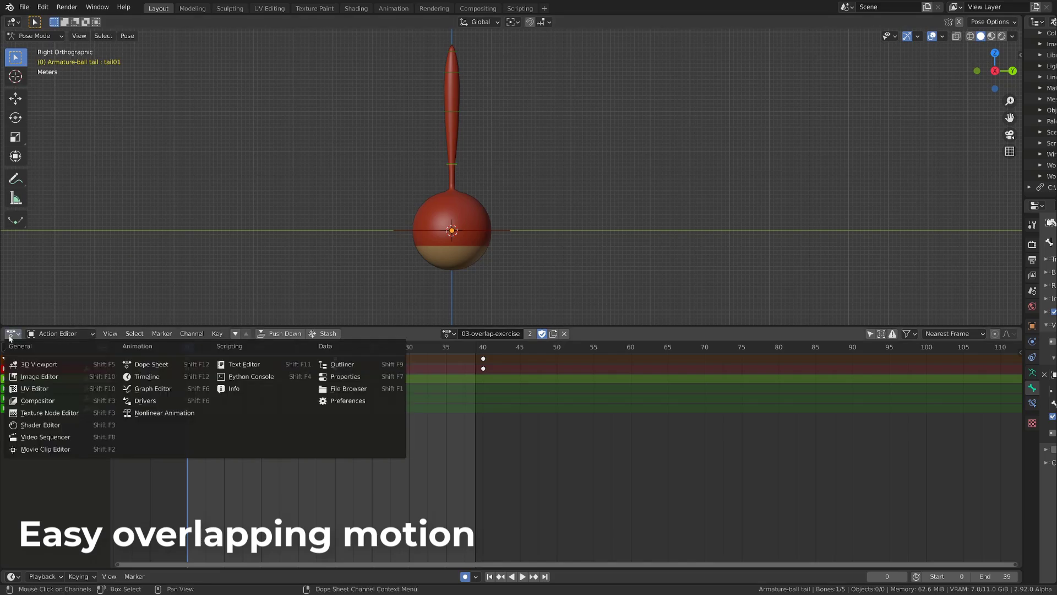
pyautogui.click(149, 388)
pyautogui.press('Home')
pyautogui.press('space')
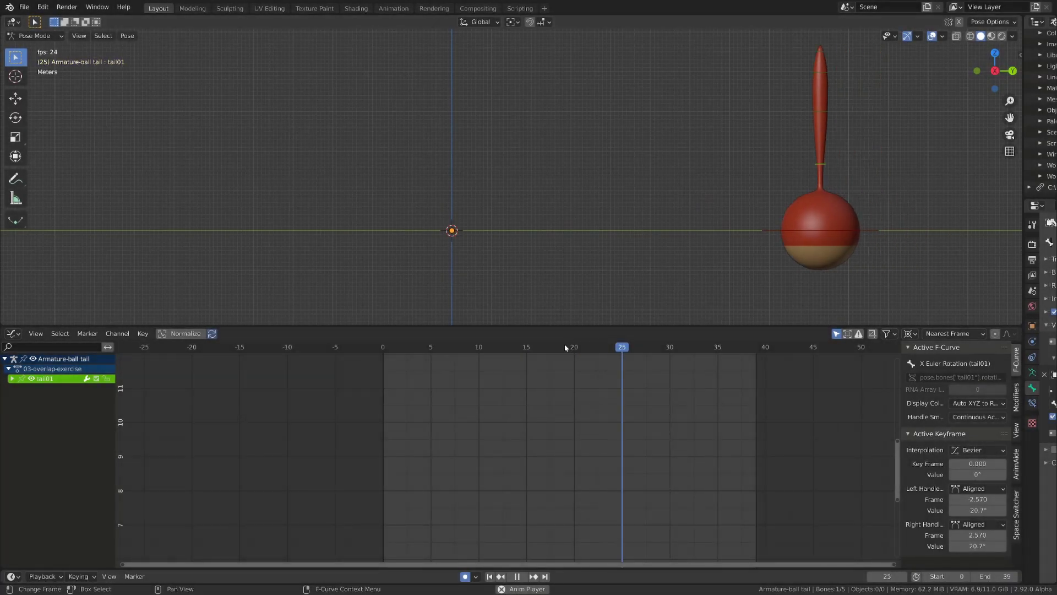
pyautogui.press('space')
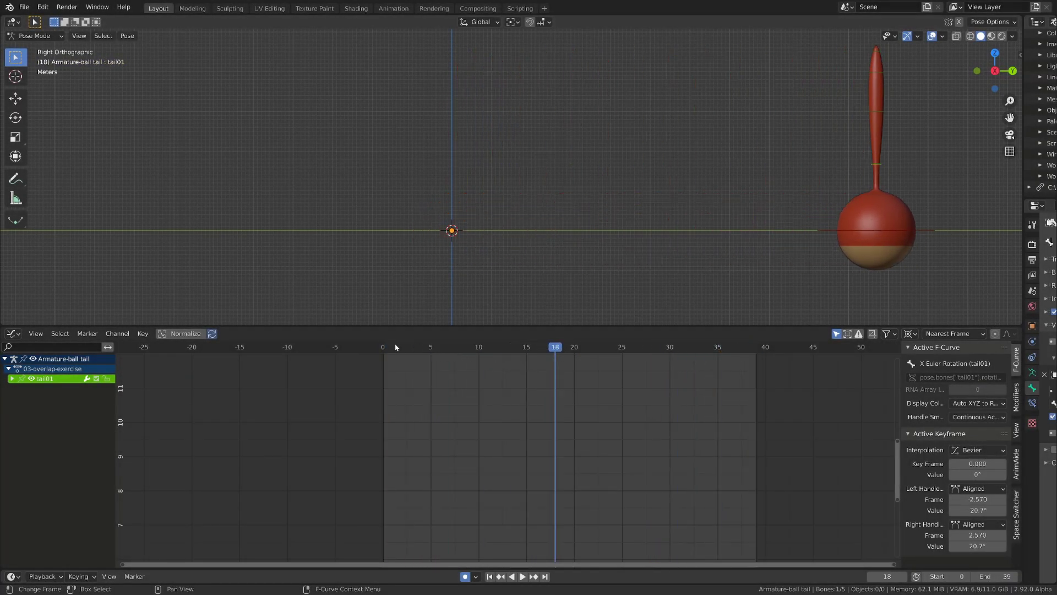
# Step: At frame 10, show only tail01's X Euler Rotation curve and select its frame 0 key
pyautogui.moveTo(395, 347); pyautogui.dragTo(480, 364)
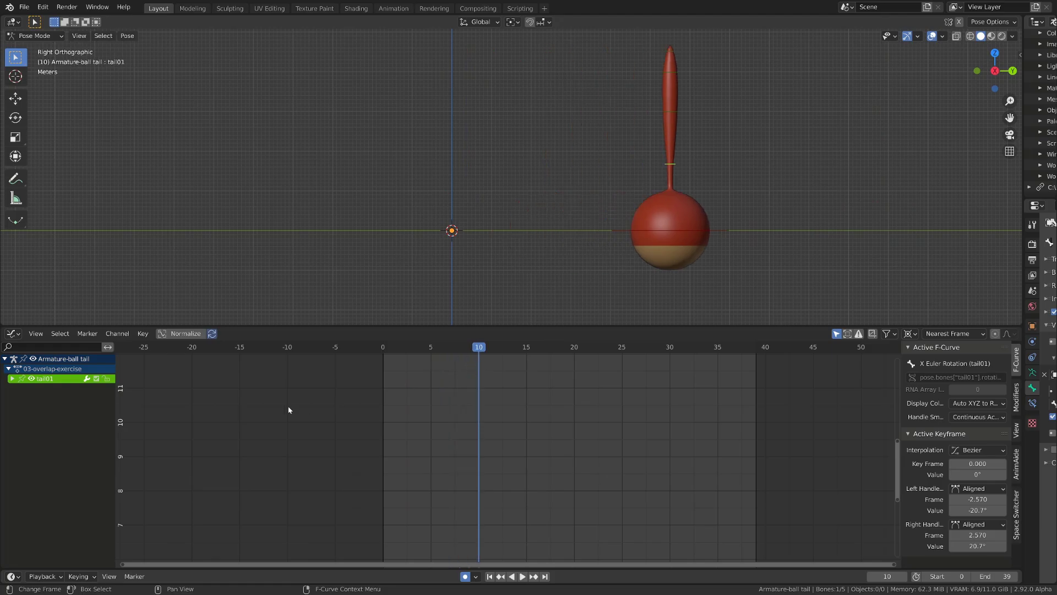
pyautogui.click(13, 379)
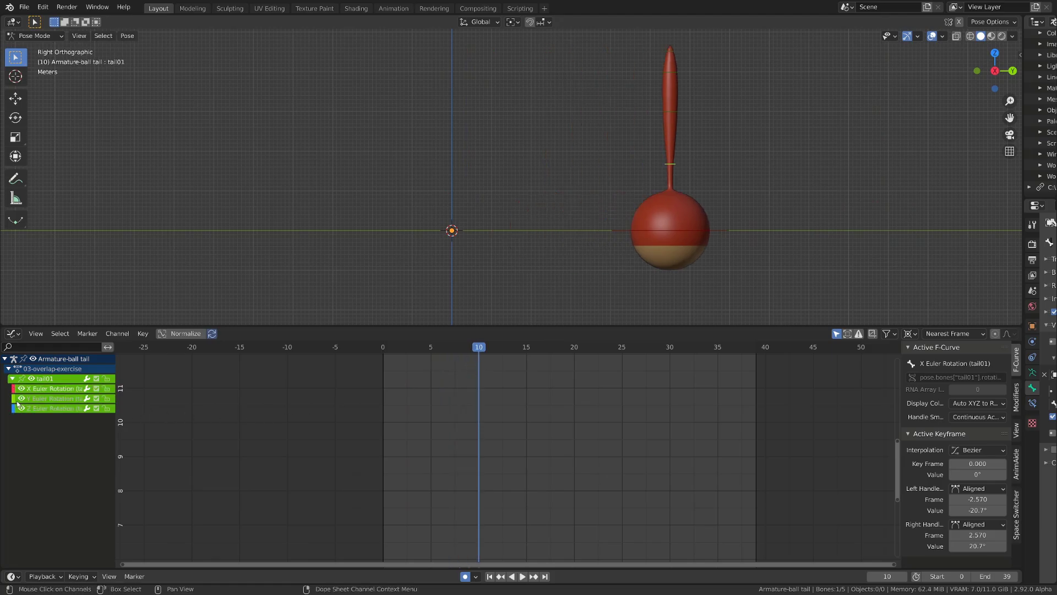
pyautogui.scroll(-2, 518, 436)
pyautogui.moveTo(559, 434); pyautogui.dragTo(526, 459, button='middle')
pyautogui.keyDown('ctrl'); pyautogui.moveTo(526, 458); pyautogui.dragTo(530, 447, button='middle'); pyautogui.keyUp('ctrl')
pyautogui.moveTo(321, 469); pyautogui.dragTo(370, 506)
pyautogui.moveTo(356, 494); pyautogui.dragTo(337, 445, button='middle')
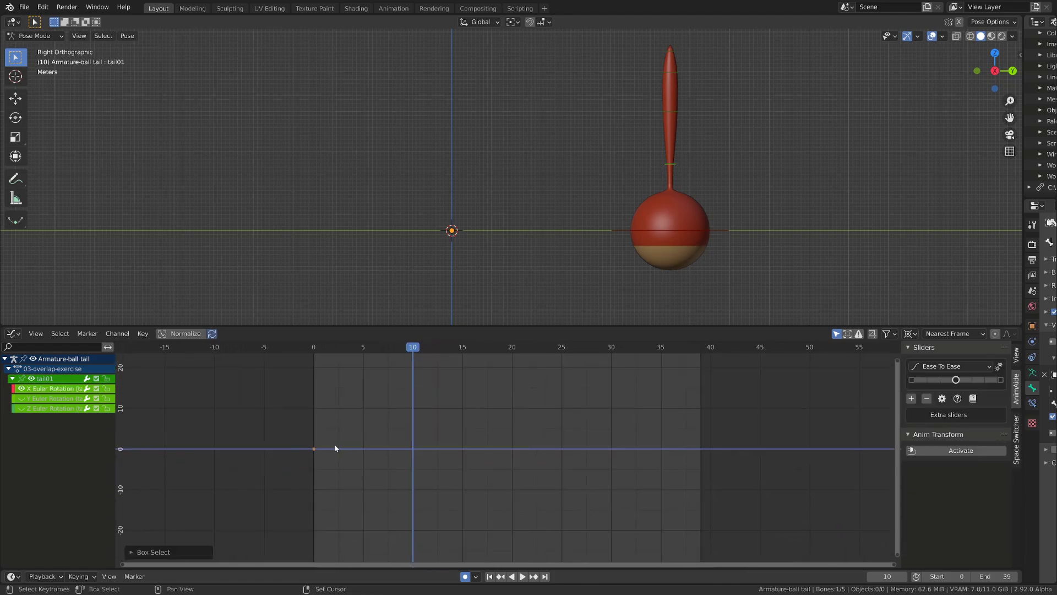
# Step: Duplicate the frame 0 key to frame 10 along the time axis and set the key handles to Auto Clamped
pyautogui.hotkey('shift', 'd')
pyautogui.press('x')
pyautogui.click(436, 445)
pyautogui.rightClick(434, 449)
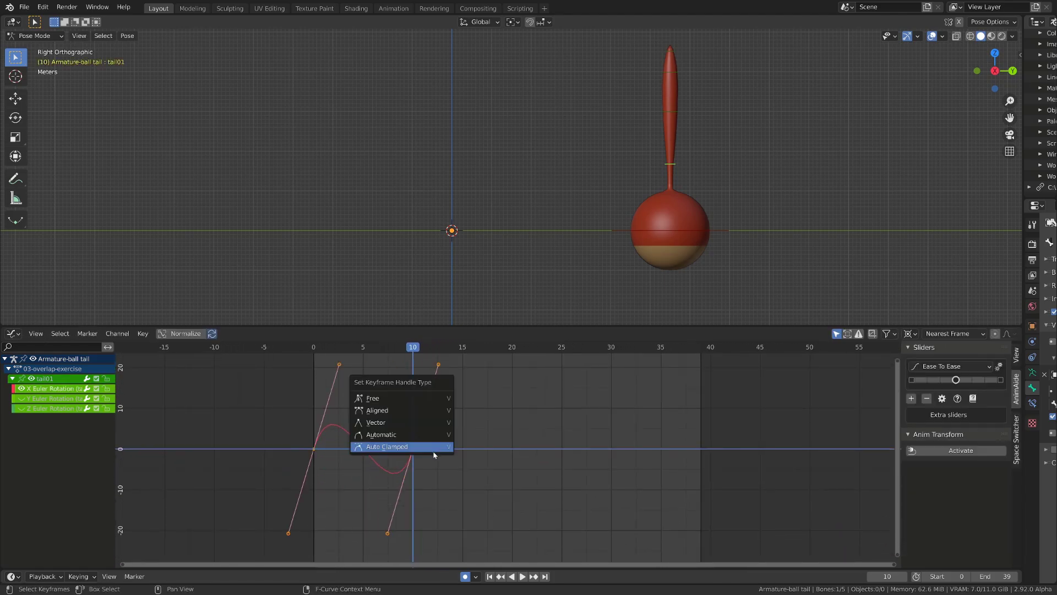
pyautogui.click(434, 446)
# Step: Raise tail01's X rotation key at frame 10 to about 15°
pyautogui.moveTo(399, 435); pyautogui.dragTo(446, 466)
pyautogui.press('g')
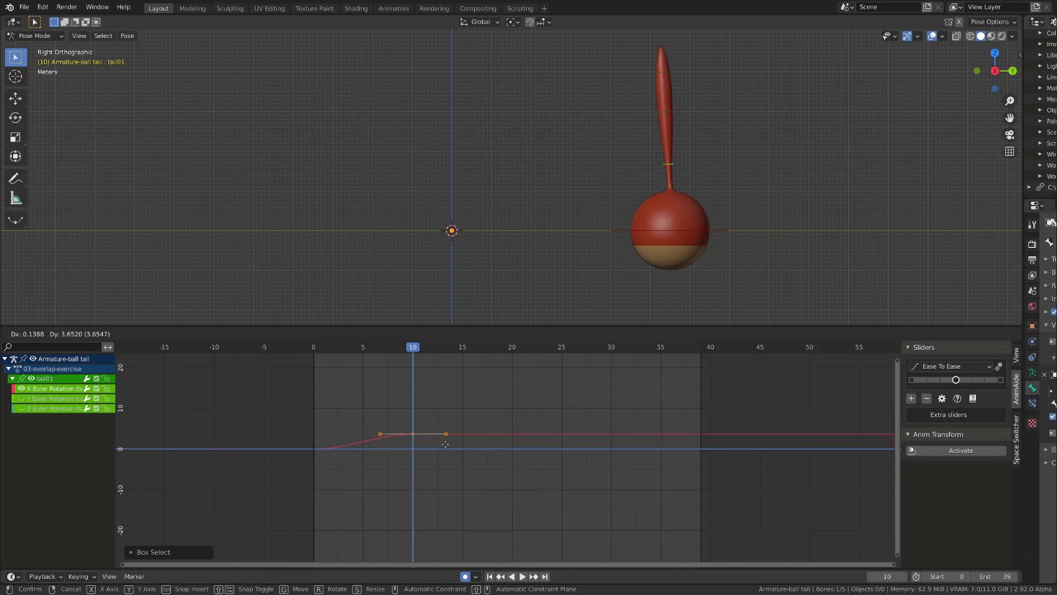
pyautogui.click(447, 401)
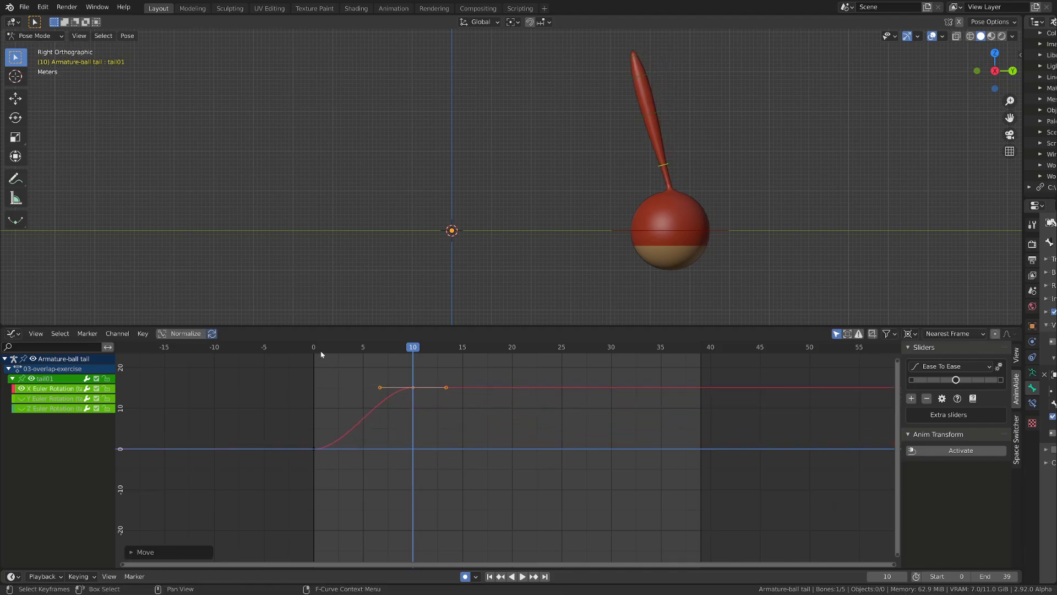
# Step: Duplicate tail01's frame 10 key to frame 30 and lower the copy to about -15° so the tail leans the opposite way
pyautogui.hotkey('shift', 'Left')
pyautogui.press('space')
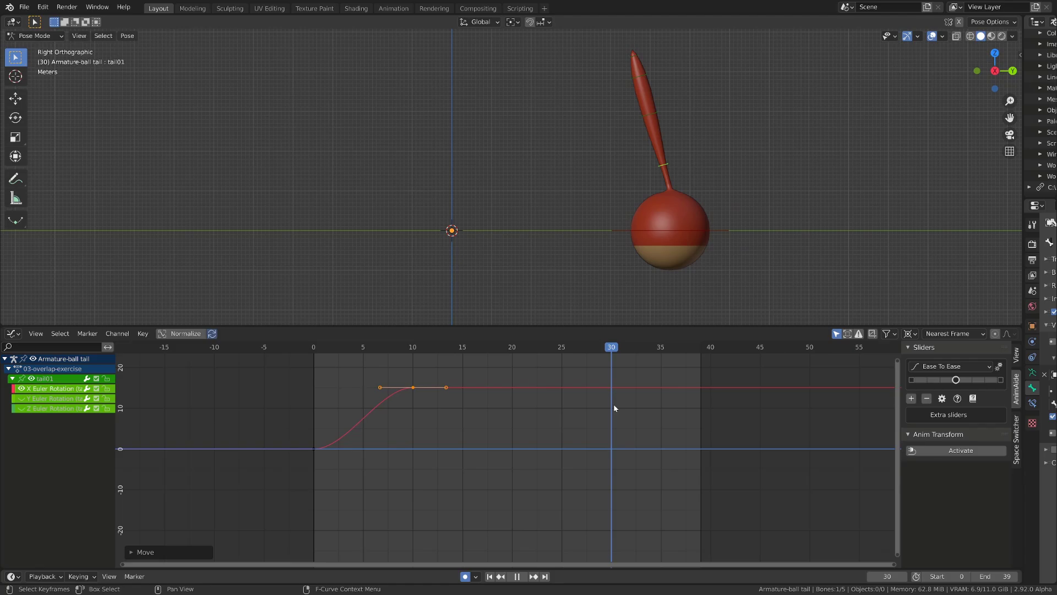
pyautogui.moveTo(397, 374); pyautogui.dragTo(456, 406)
pyautogui.hotkey('shift', 'd')
pyautogui.press('x')
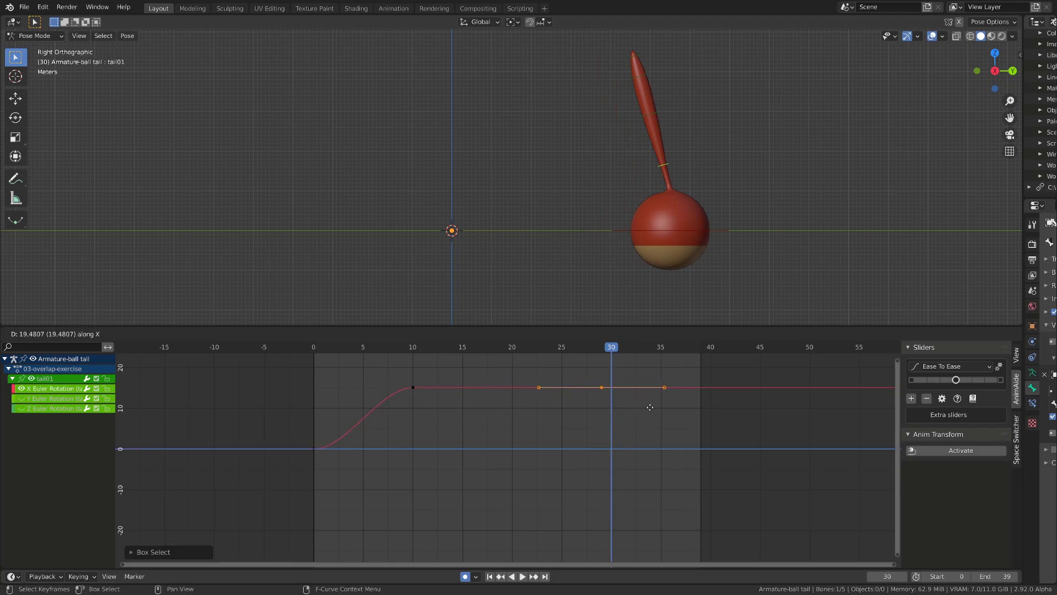
pyautogui.click(654, 407)
pyautogui.moveTo(654, 407); pyautogui.dragTo(644, 394, button='middle')
pyautogui.press('g')
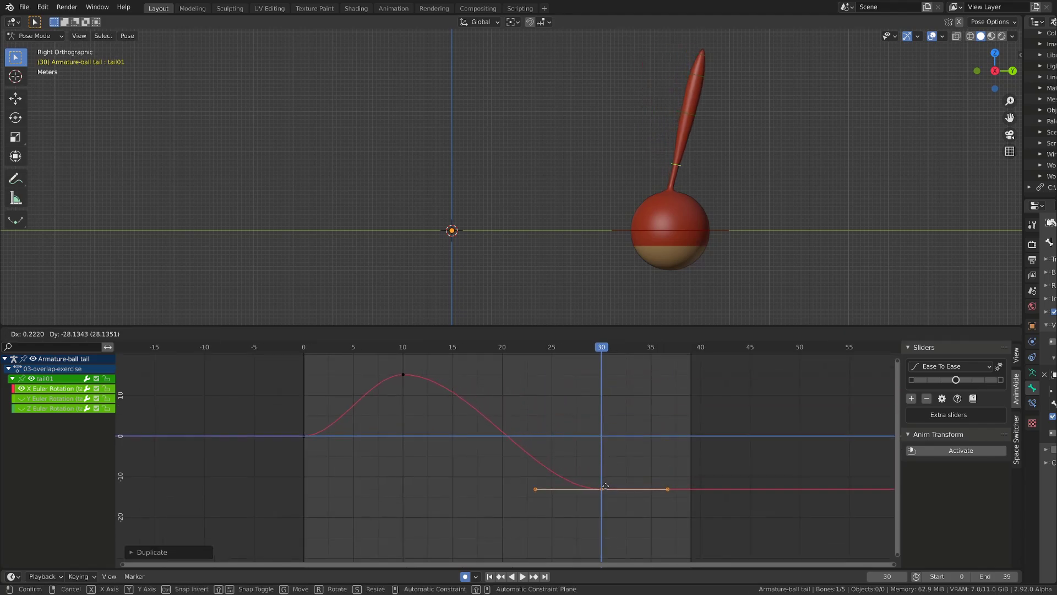
pyautogui.click(606, 494)
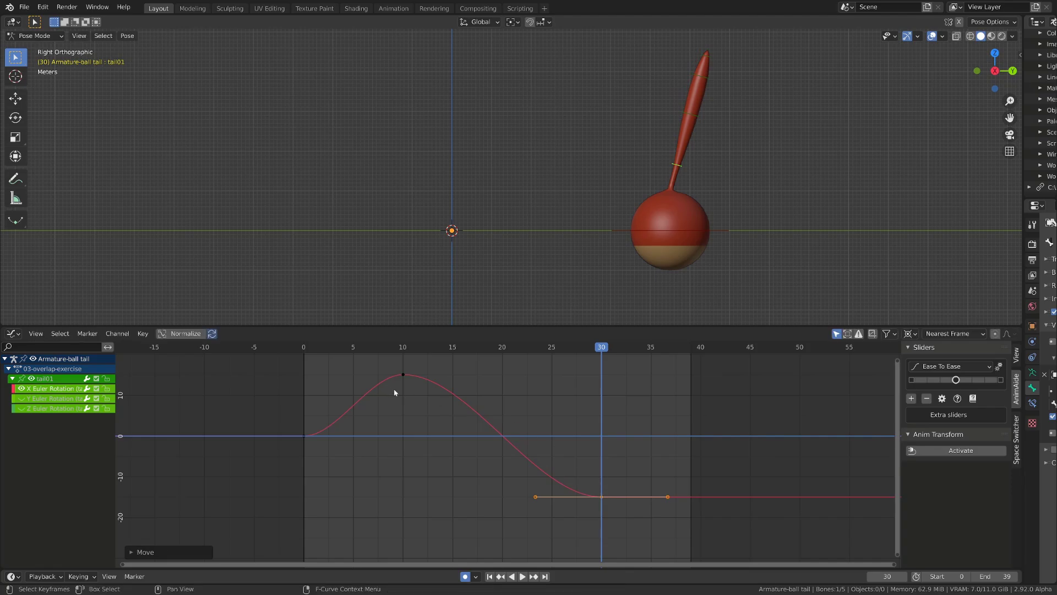
# Step: Duplicate tail01's frame 0 key to frame 40 at the same value to close the cycle
pyautogui.moveTo(319, 345); pyautogui.dragTo(700, 396)
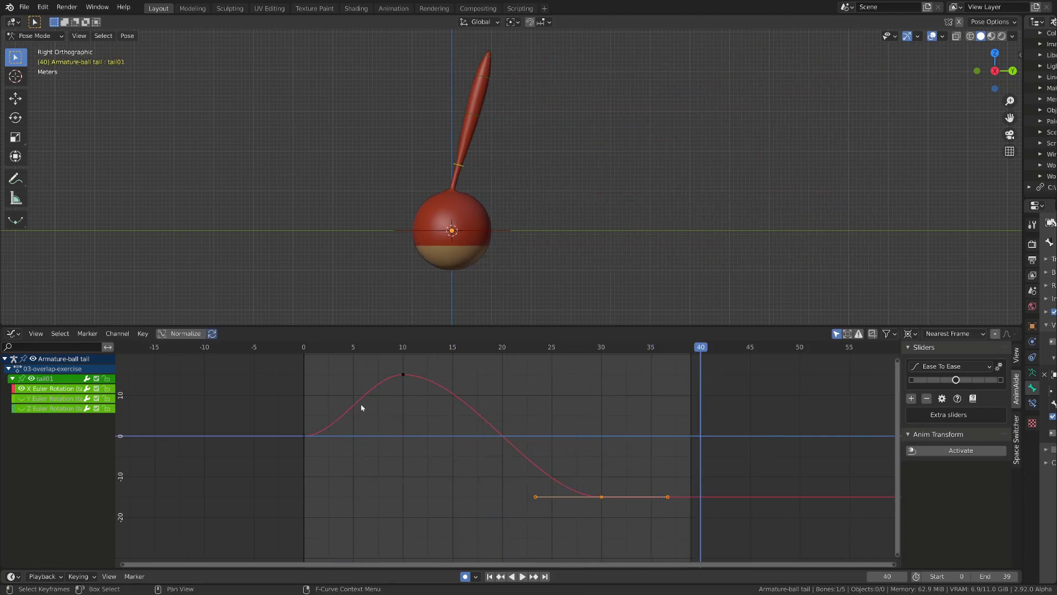
pyautogui.moveTo(260, 415); pyautogui.dragTo(318, 457)
pyautogui.hotkey('shift', 'd')
pyautogui.press('x')
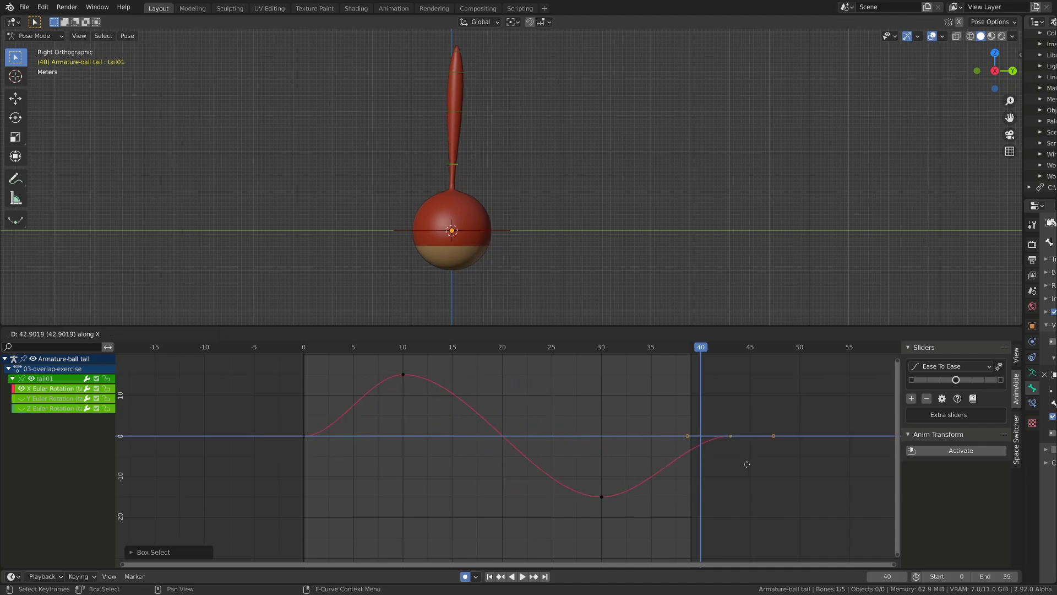
pyautogui.click(717, 463)
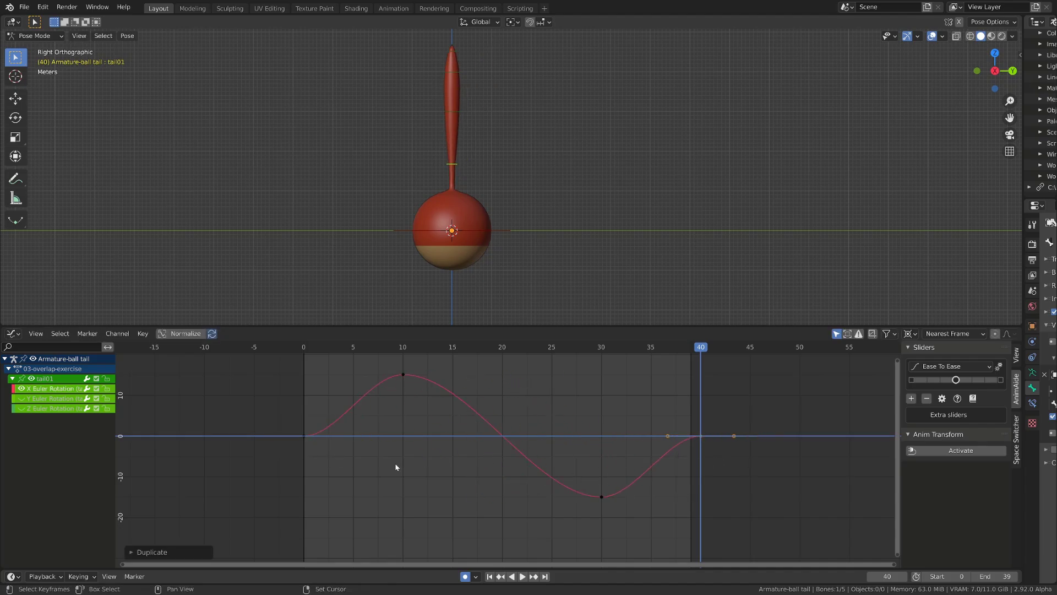
# Step: Set the pivot to Individual Centers, rotate the handles of the frame 0 and frame 40 keys into matching slopes, and preview the loop
pyautogui.click(300, 436)
pyautogui.press('g')
pyautogui.press('Escape')
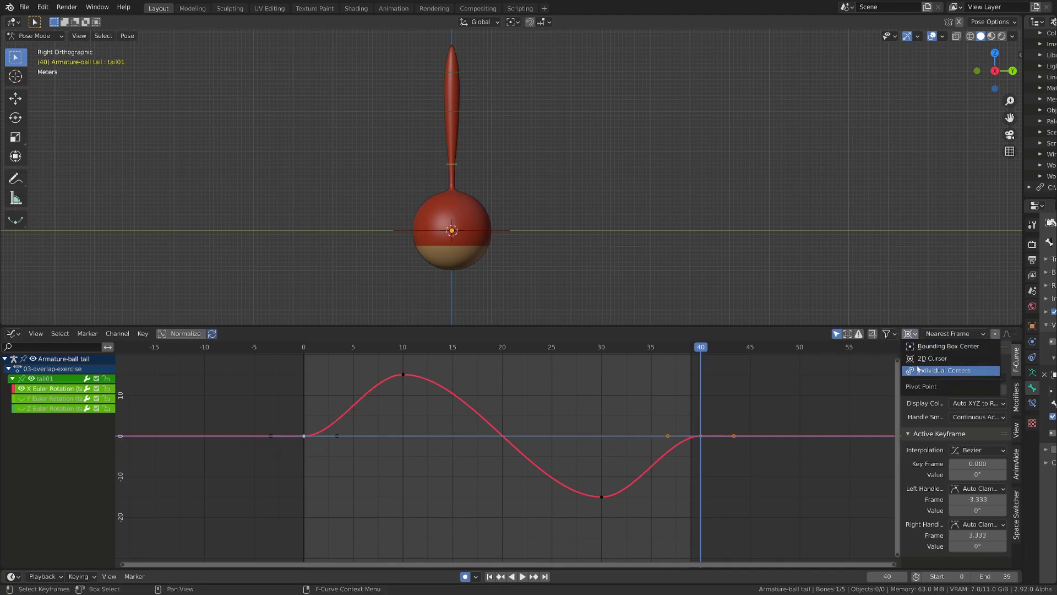
pyautogui.press('r')
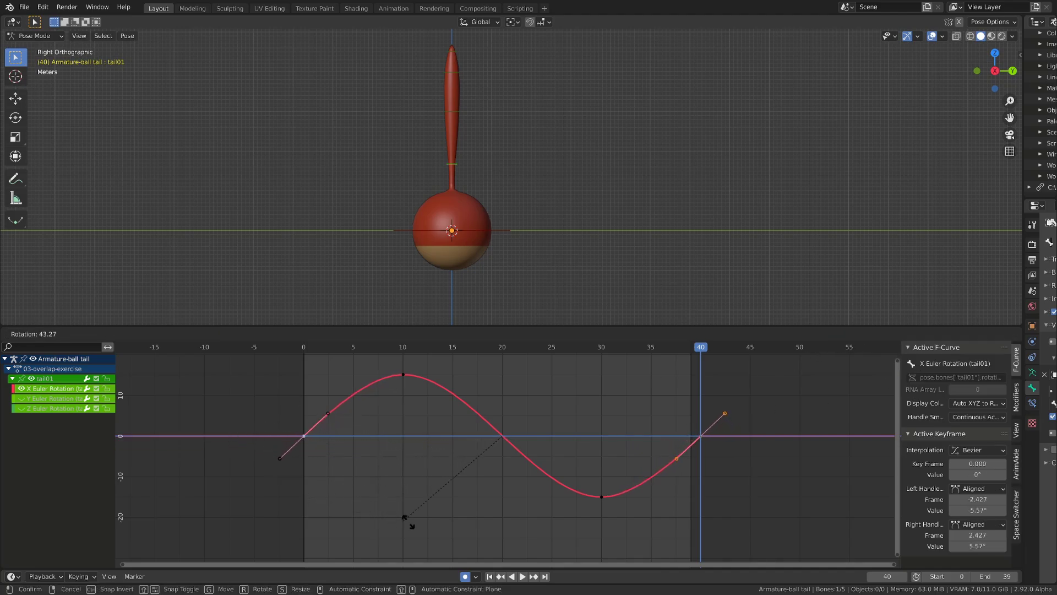
pyautogui.click(413, 516)
pyautogui.press('space')
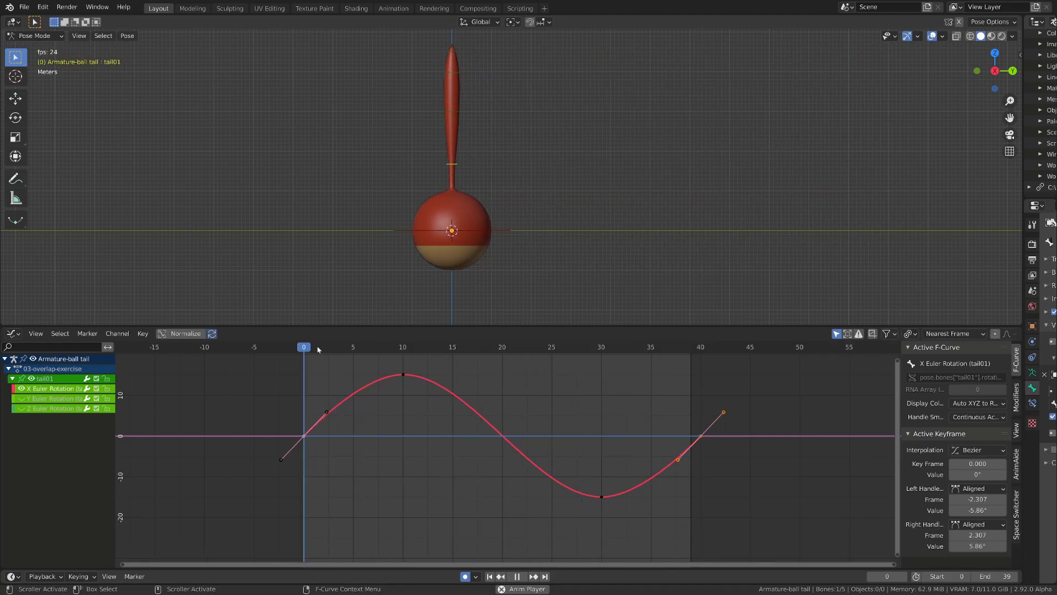
pyautogui.press('space')
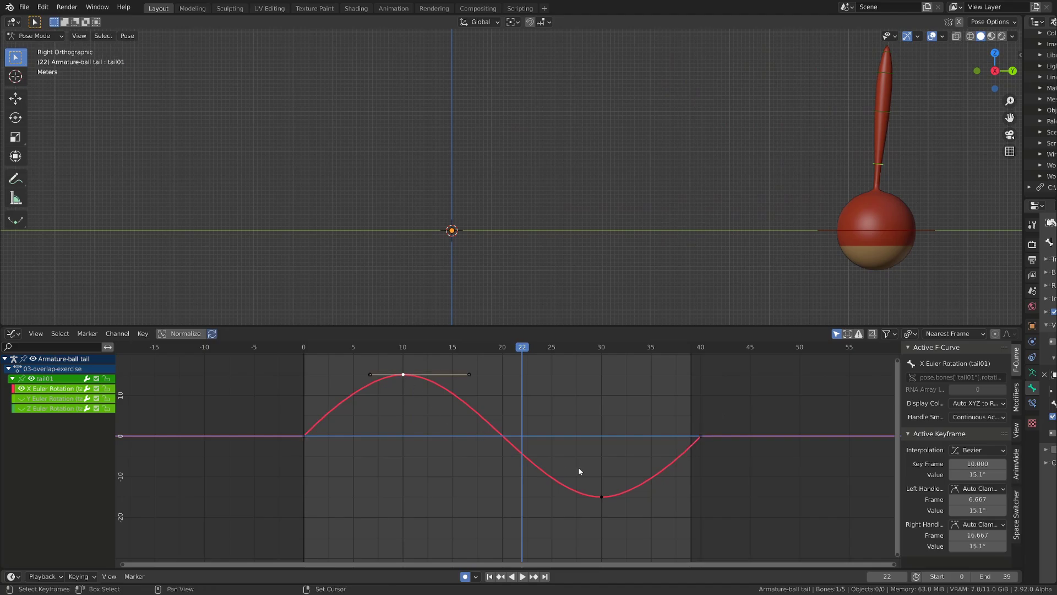
# Step: Scale up the handles of the frame 10 and frame 30 keys to round the curve's extremes, and play back the result
pyautogui.click(602, 495)
pyautogui.press('s')
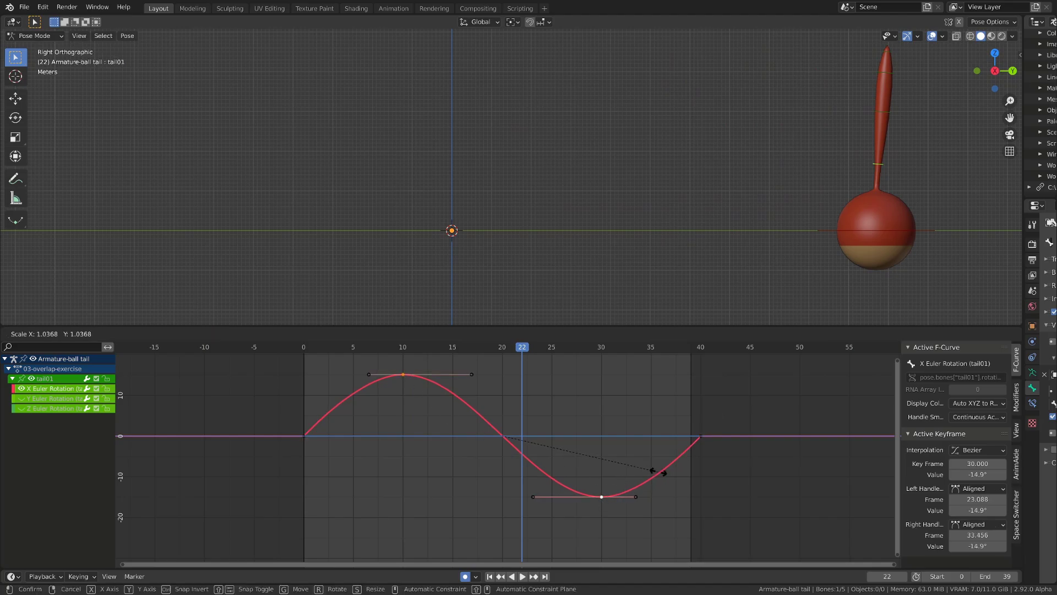
pyautogui.click(682, 473)
pyautogui.press('space')
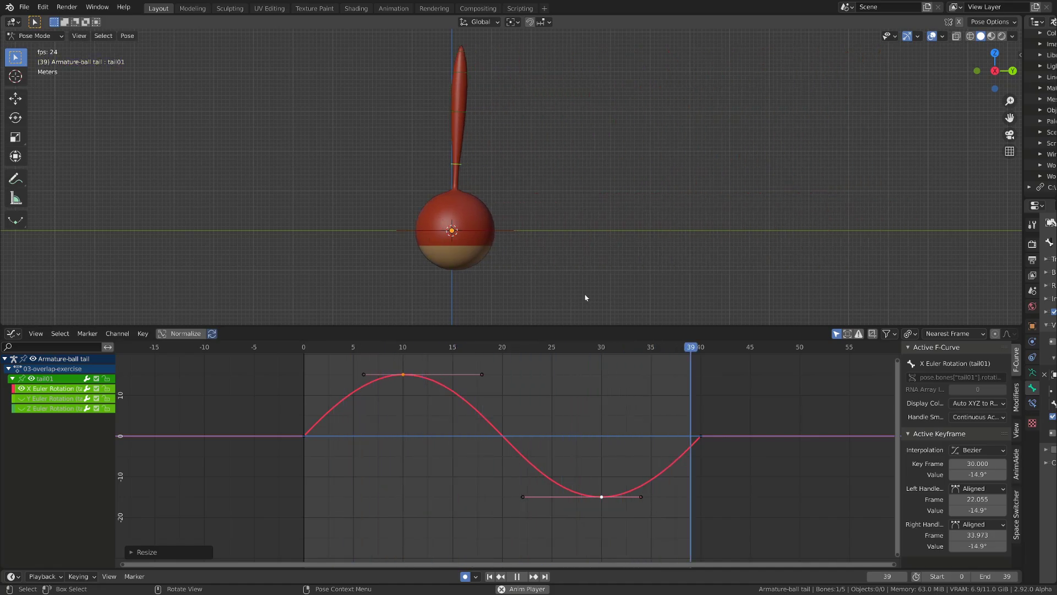
pyautogui.press('space')
# Step: Copy all of tail01's X rotation keyframes and paste them onto tail02's X rotation curve at frame 0, previewing the bend
pyautogui.scroll(-2, 338, 437)
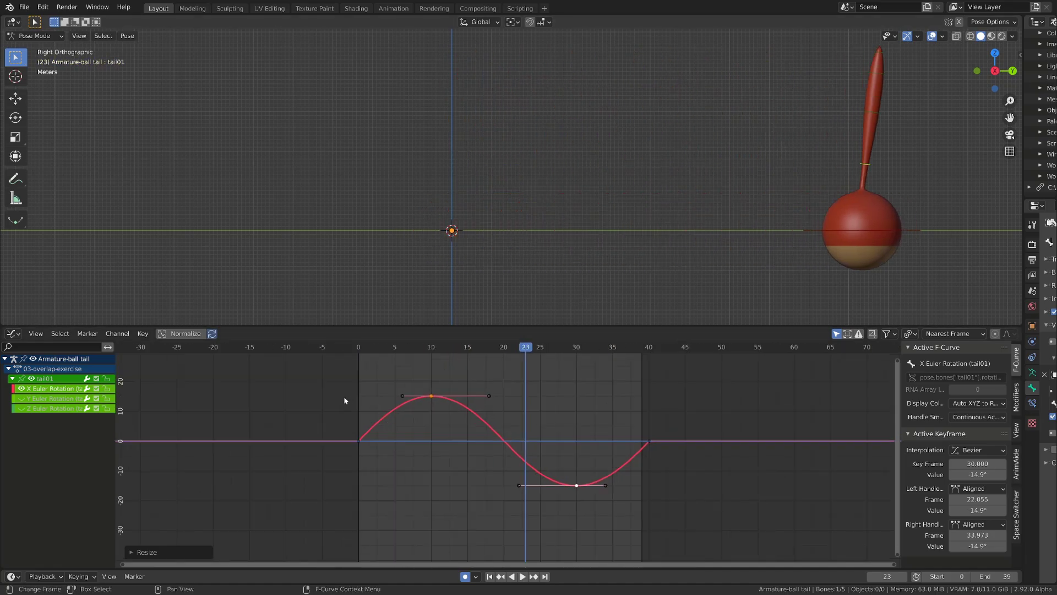
pyautogui.moveTo(306, 370); pyautogui.dragTo(752, 505)
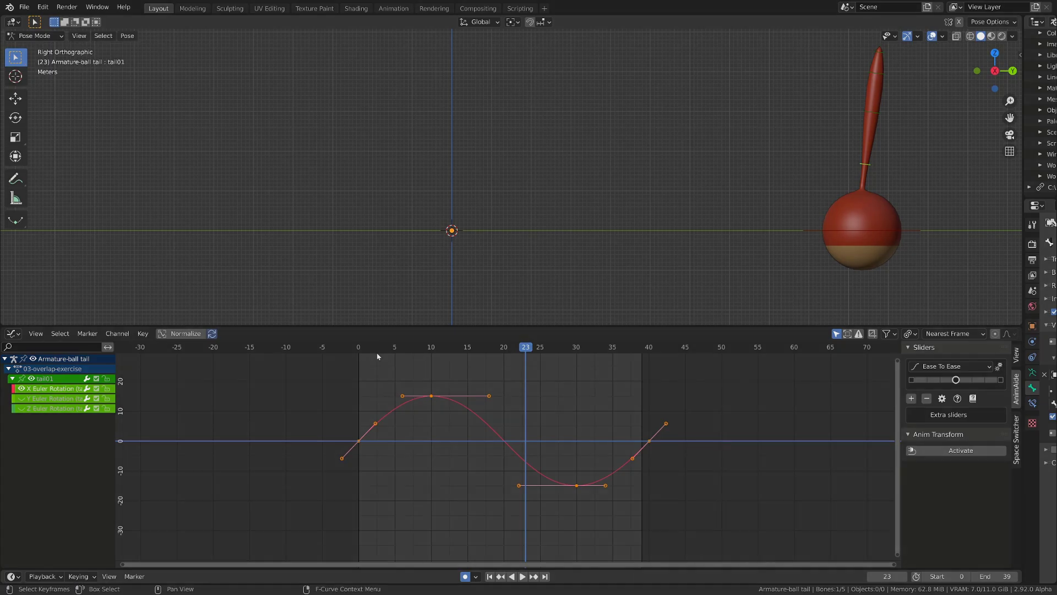
pyautogui.hotkey('shift', 'Left')
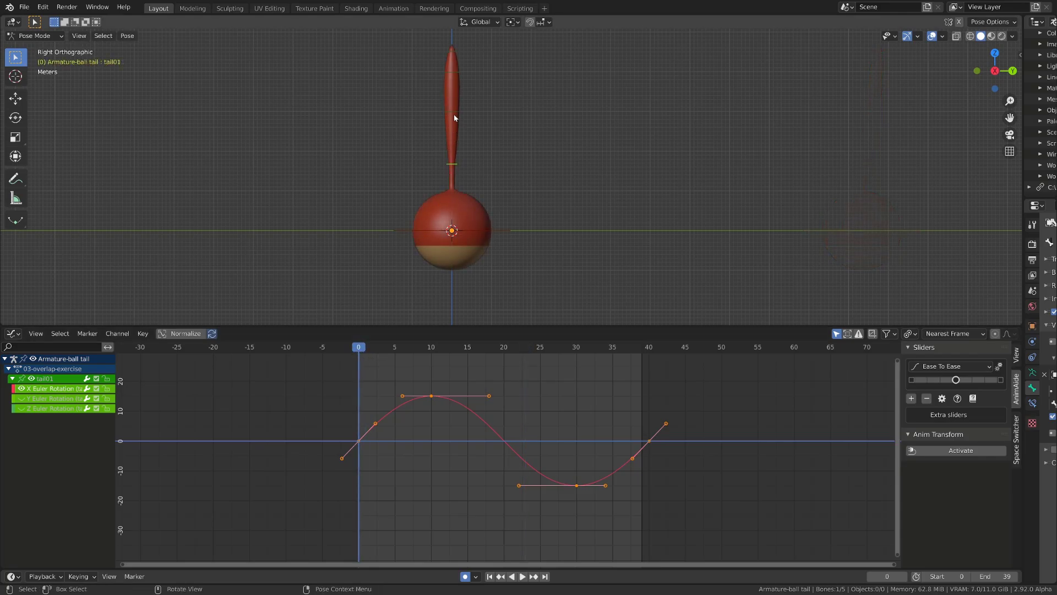
pyautogui.click(454, 117)
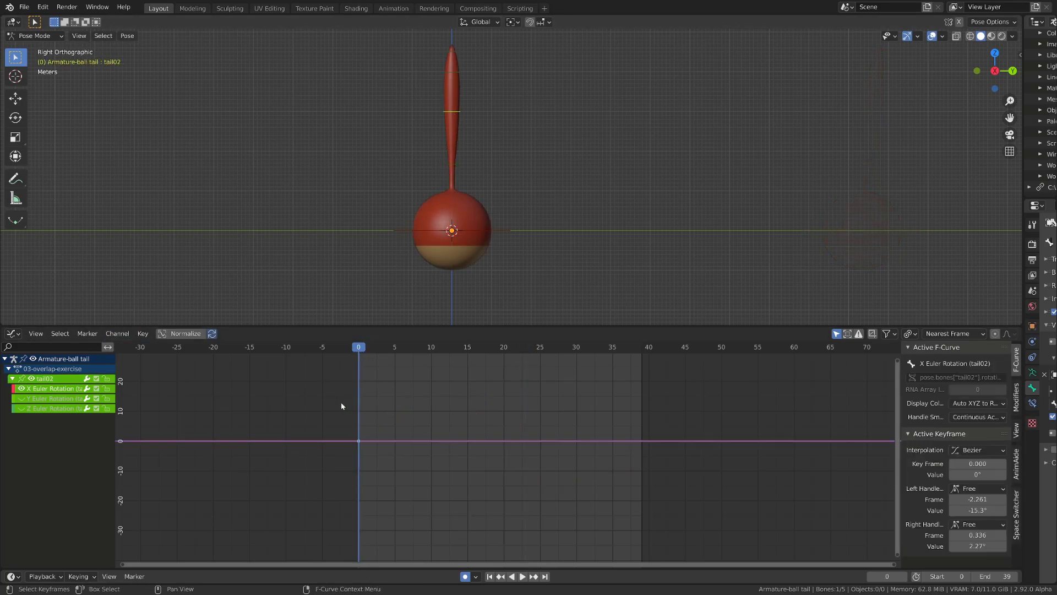
pyautogui.moveTo(341, 406); pyautogui.dragTo(791, 464)
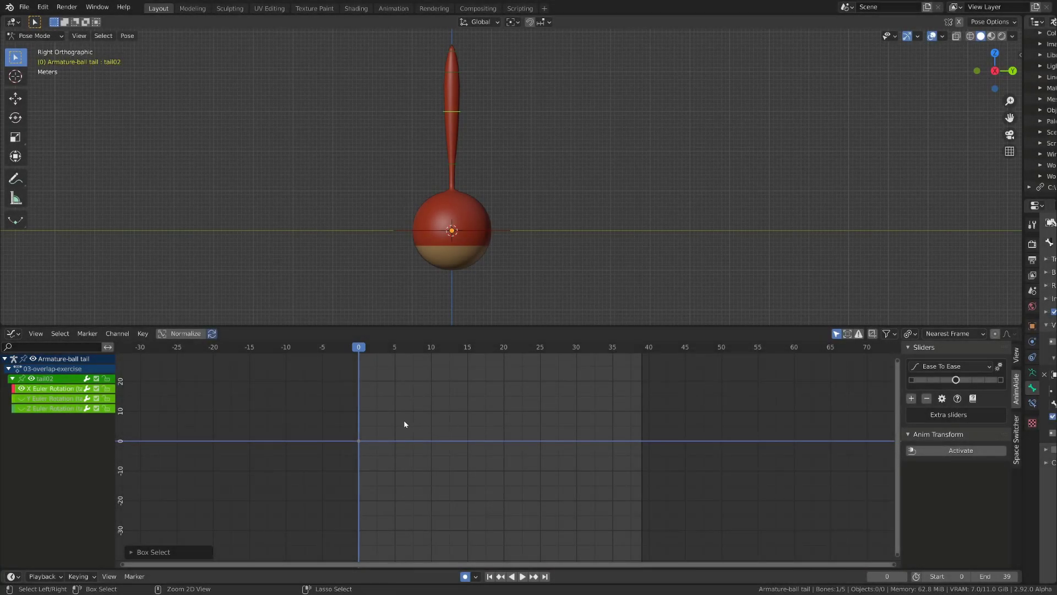
pyautogui.press('space')
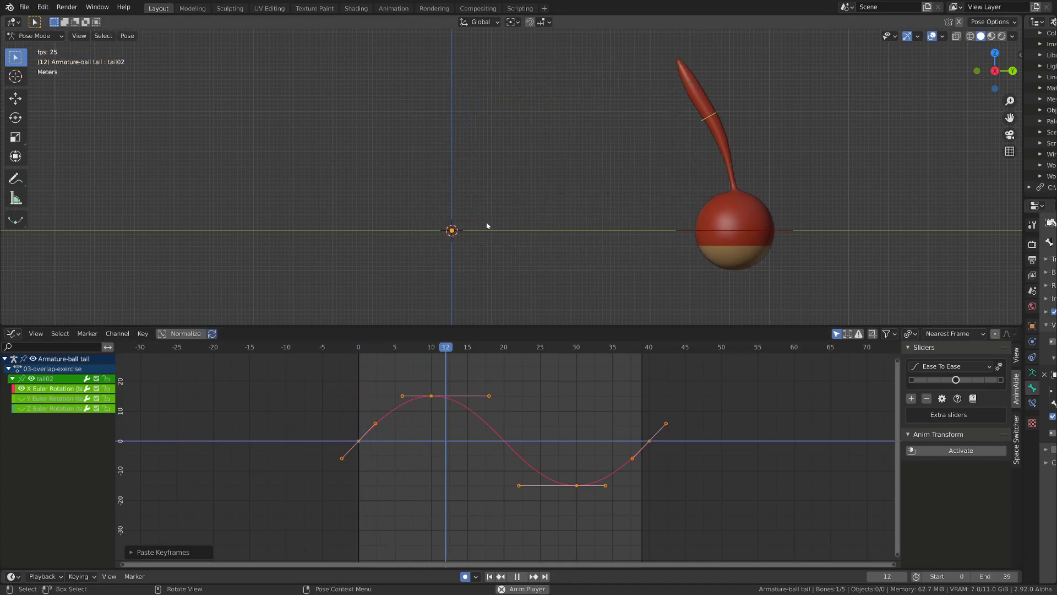
pyautogui.press('Escape')
pyautogui.press('KP_3')
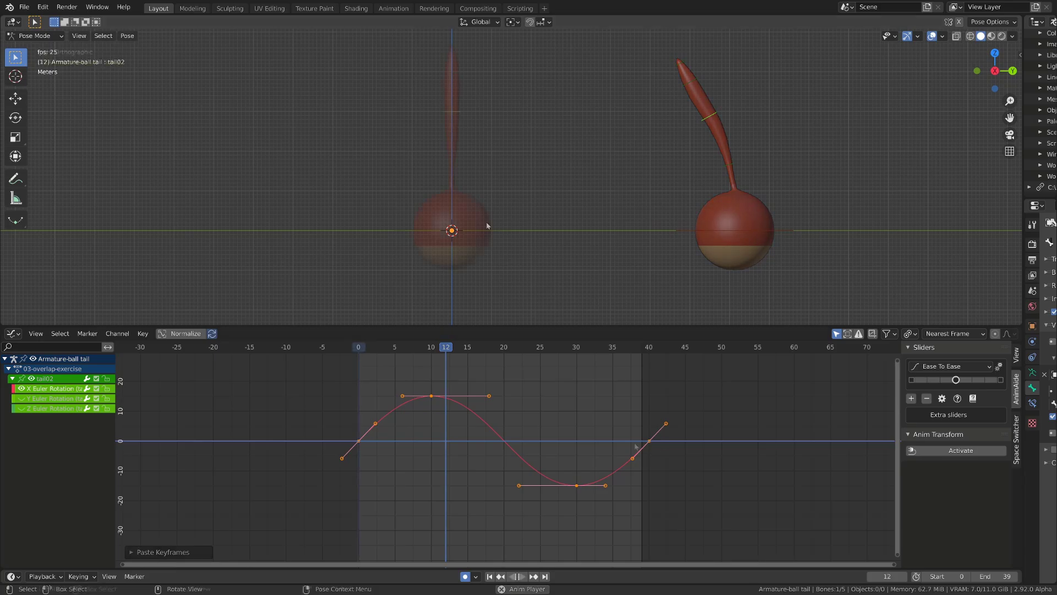
# Step: Duplicate tail02's pasted keyframes 40 frames earlier so the cycle also runs before frame 0
pyautogui.hotkey('shift', 'd')
pyautogui.press('x')
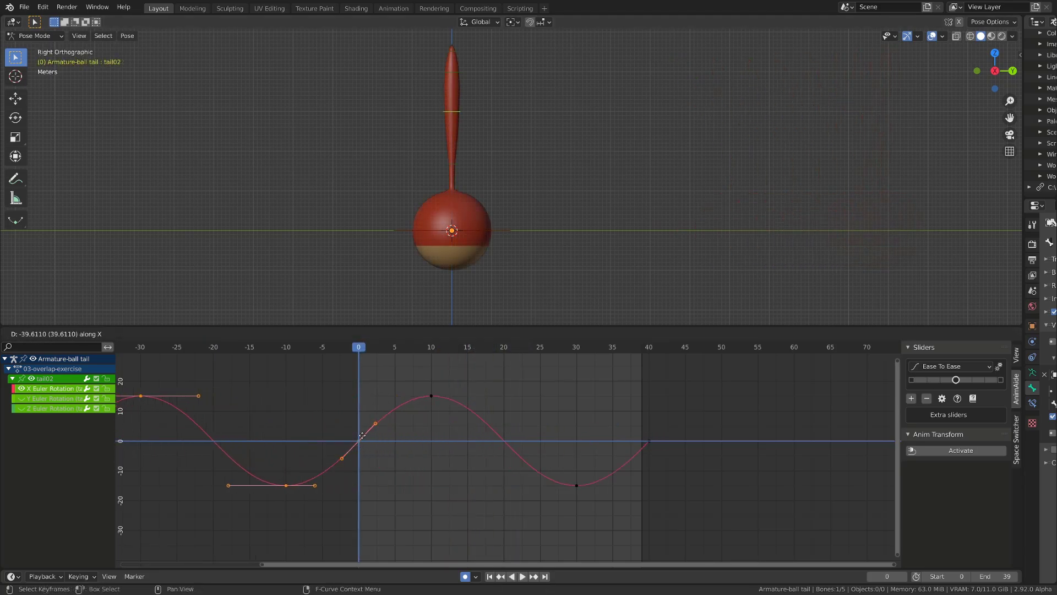
pyautogui.click(356, 437)
# Step: Shift all of tail02's X rotation keyframes 2 frames later along the timeline and play back the offset
pyautogui.press('a')
pyautogui.press('g')
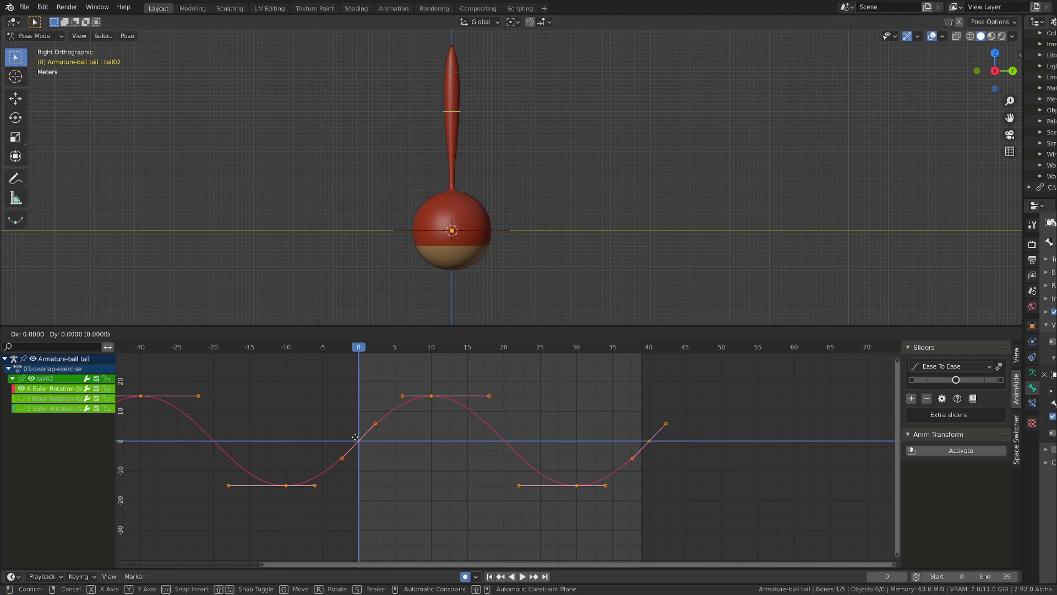
pyautogui.press('x')
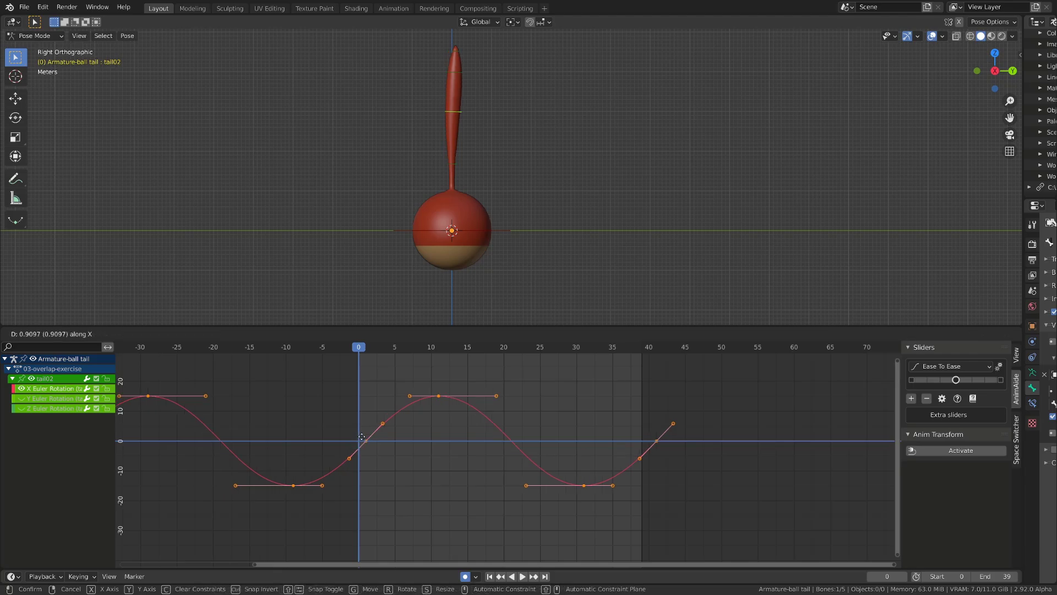
pyautogui.click(372, 441)
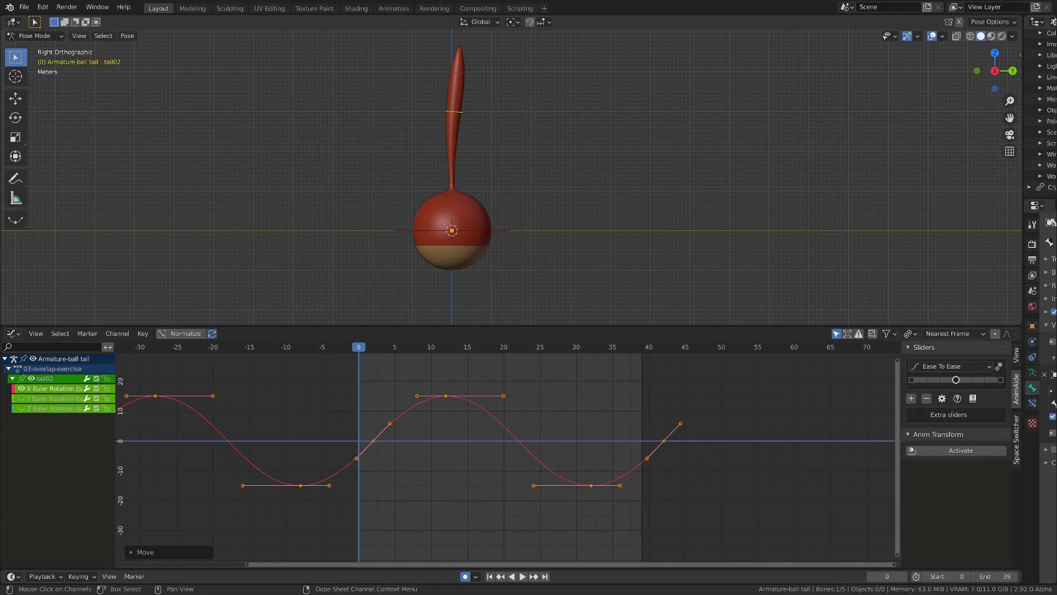
pyautogui.press('n')
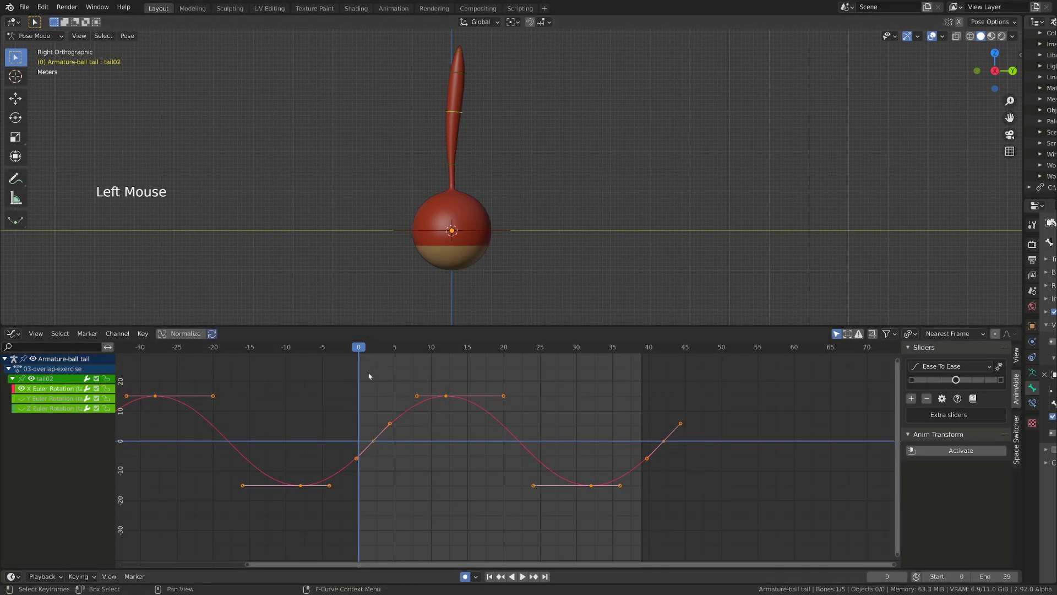
pyautogui.press('space')
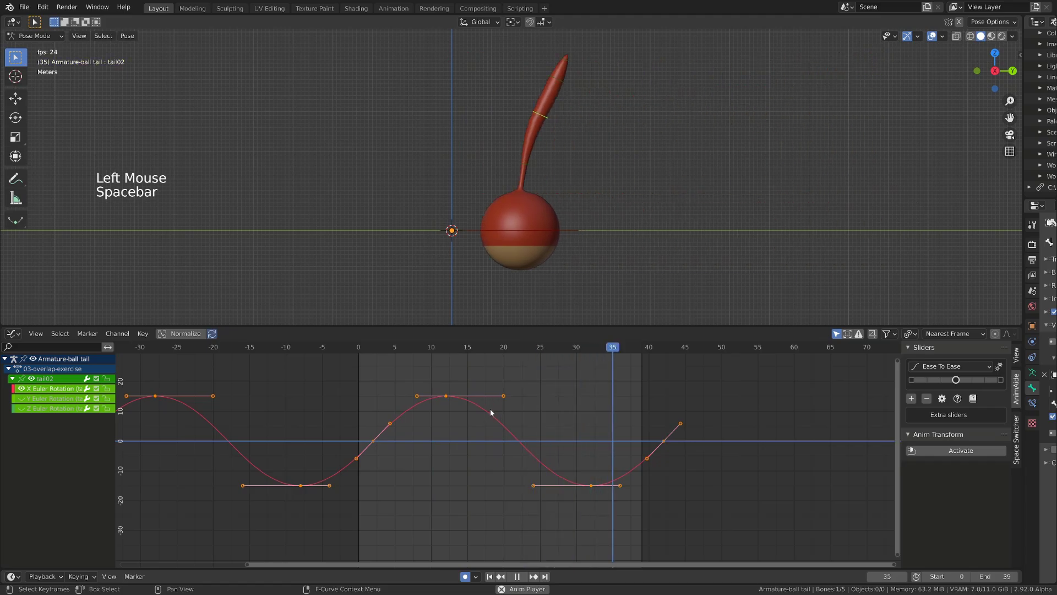
pyautogui.press('space')
# Step: Copy all of tail02's X rotation keyframes and paste them onto tail03's X rotation curve at frame 0
pyautogui.moveTo(727, 489); pyautogui.dragTo(346, 432)
pyautogui.press('a')
pyautogui.click(359, 347)
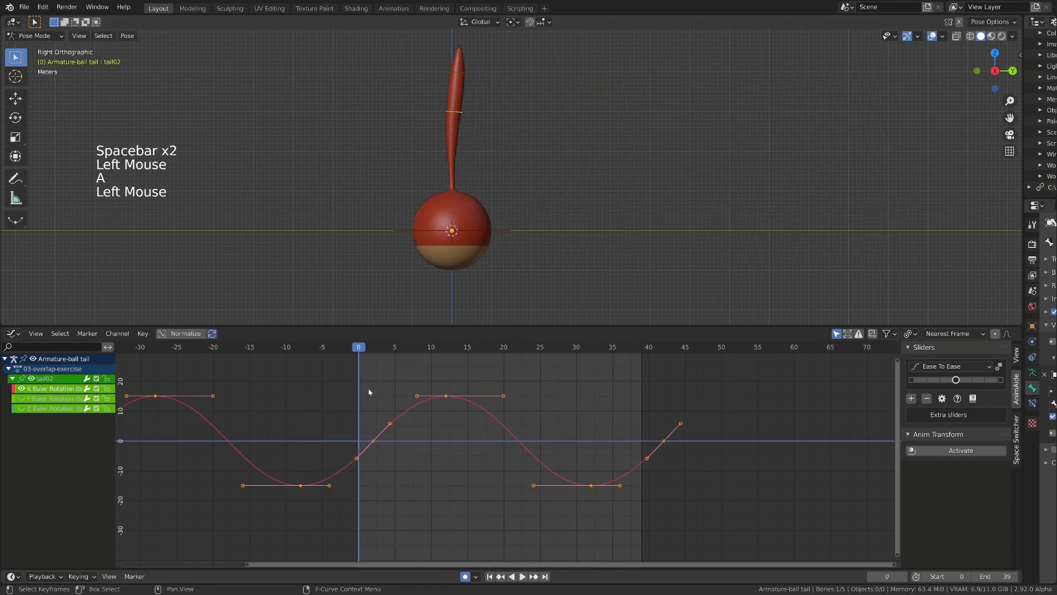
pyautogui.hotkey('ctrl', 'c')
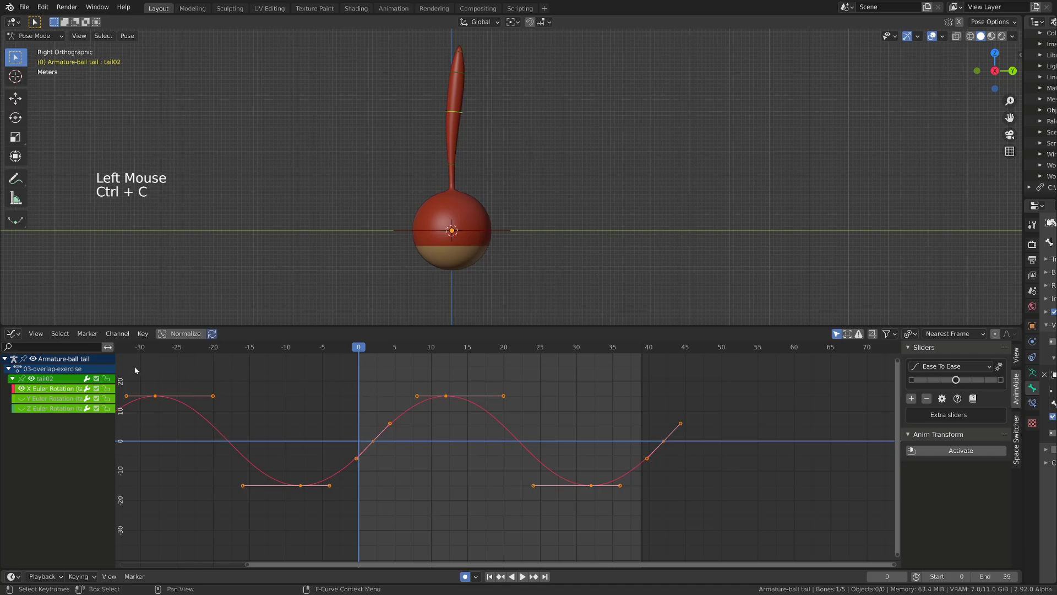
pyautogui.click(468, 74)
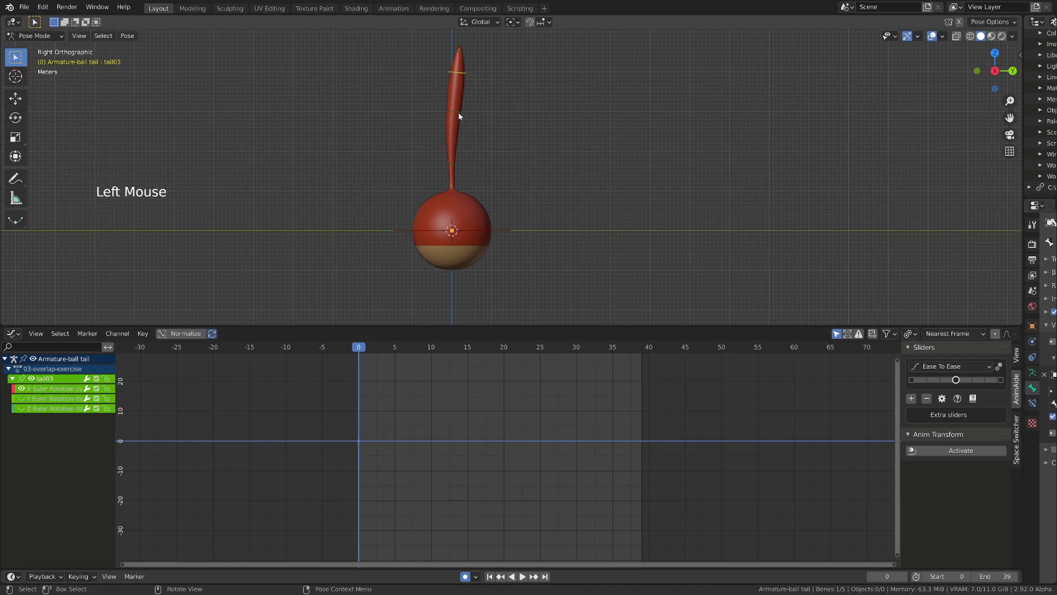
pyautogui.hotkey('ctrl', 'v')
pyautogui.press('a')
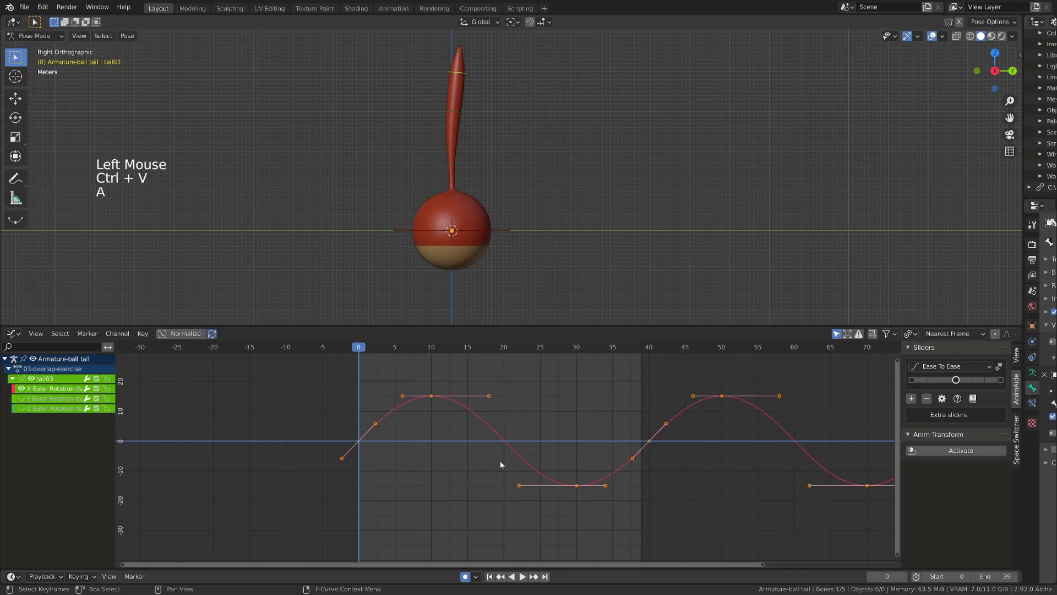
pyautogui.scroll(-1, 655, 457)
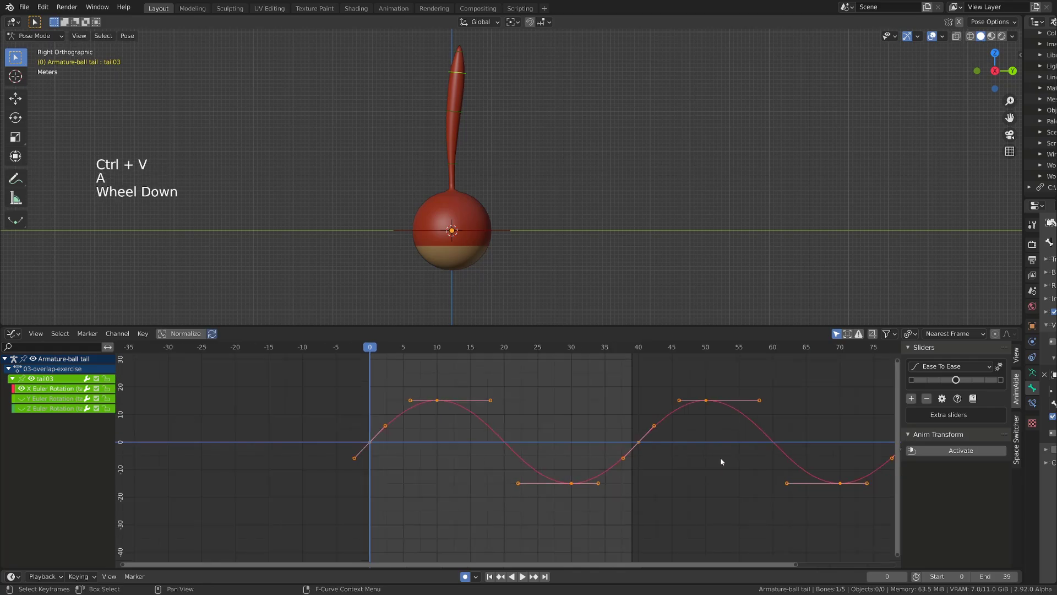
# Step: Move tail03's pasted keyframes 40 frames earlier, shift them 4 frames later, and preview the motion
pyautogui.press('g')
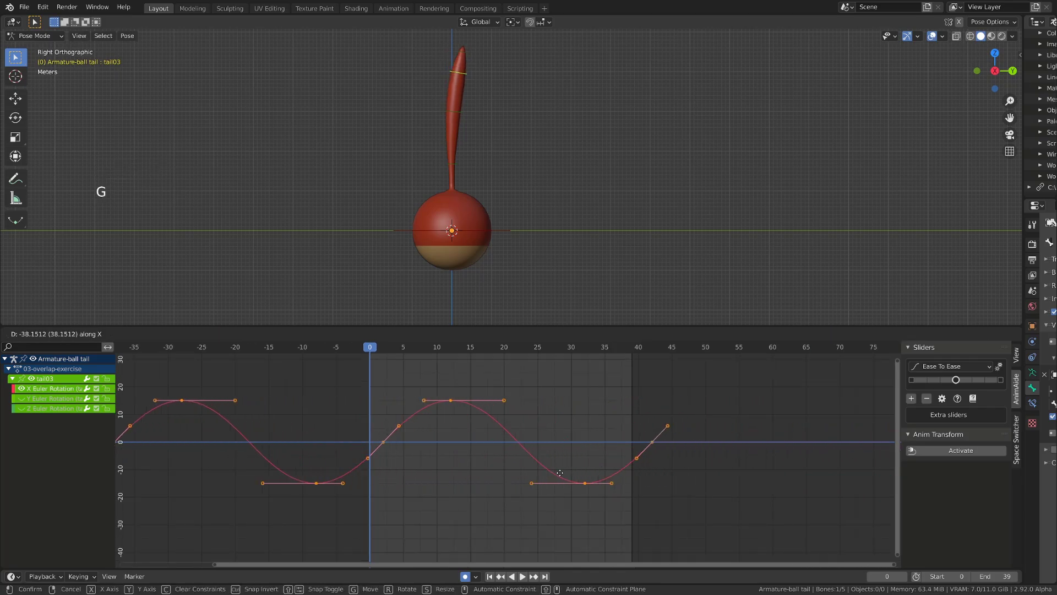
pyautogui.click(549, 477)
pyautogui.press('g')
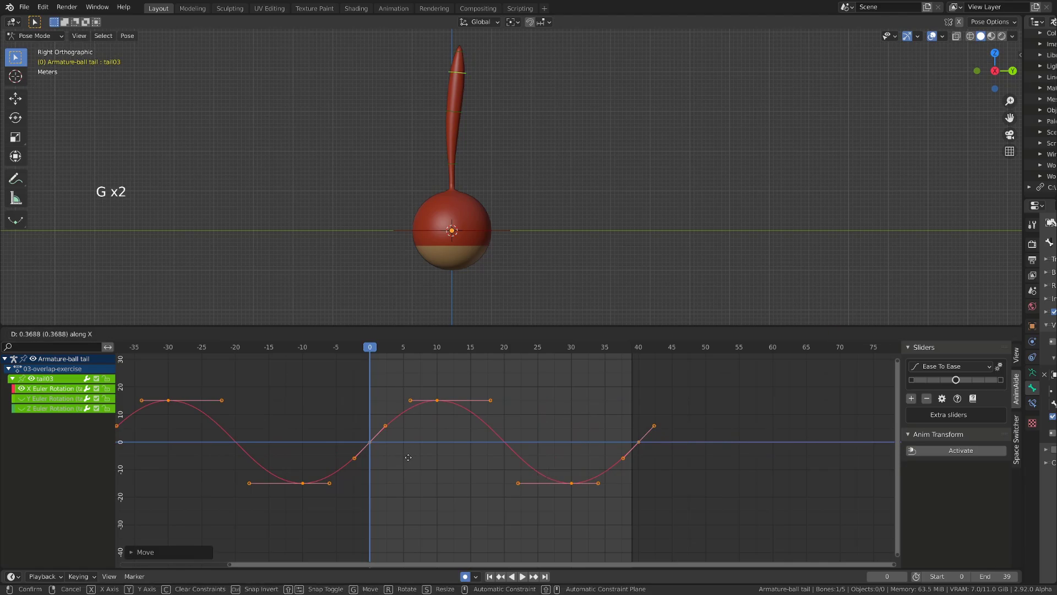
pyautogui.click(445, 424)
pyautogui.press('space')
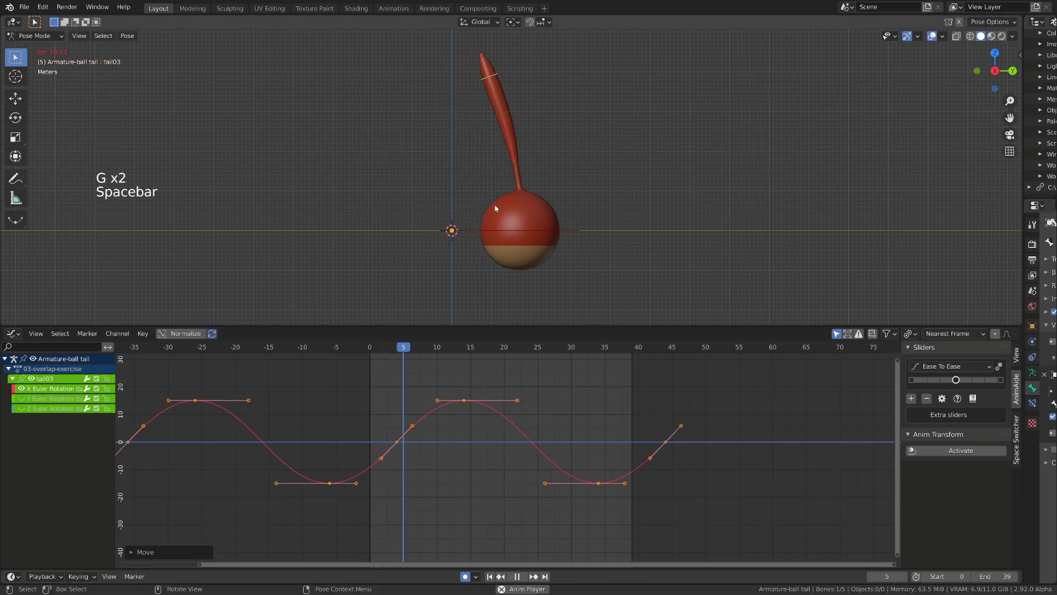
pyautogui.press('space')
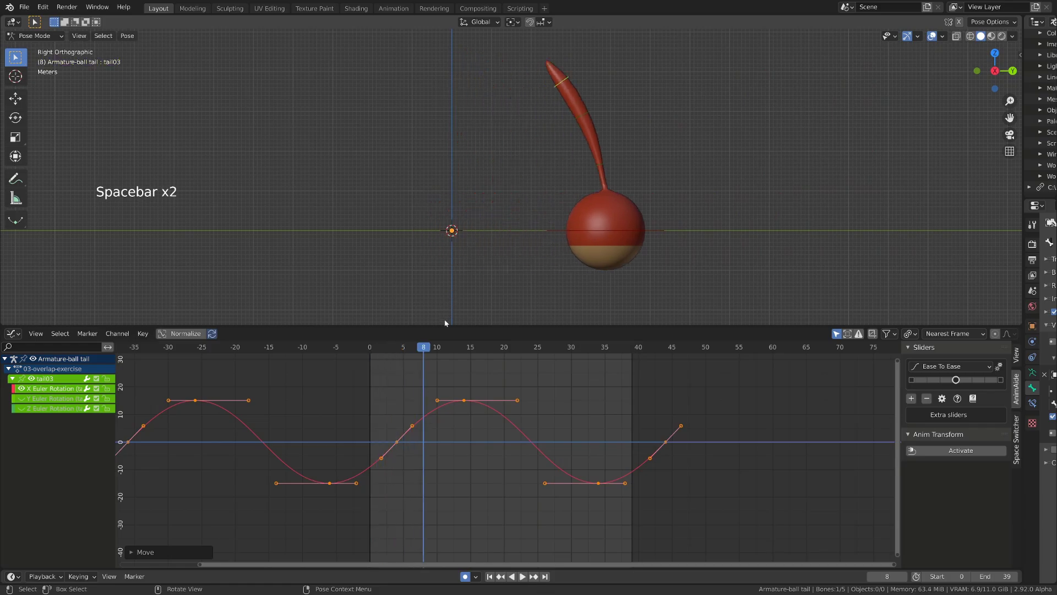
# Step: Copy tail03's X rotation keyframes and paste them onto tail04's X rotation curve at frame 0
pyautogui.click(367, 349)
pyautogui.hotkey('ctrl', 'c')
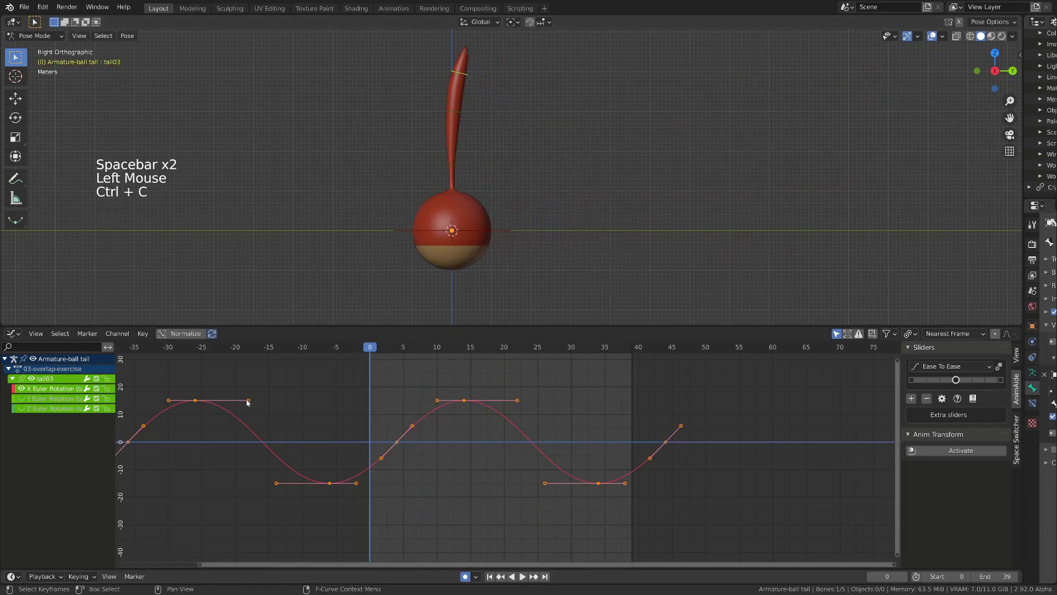
pyautogui.click(466, 55)
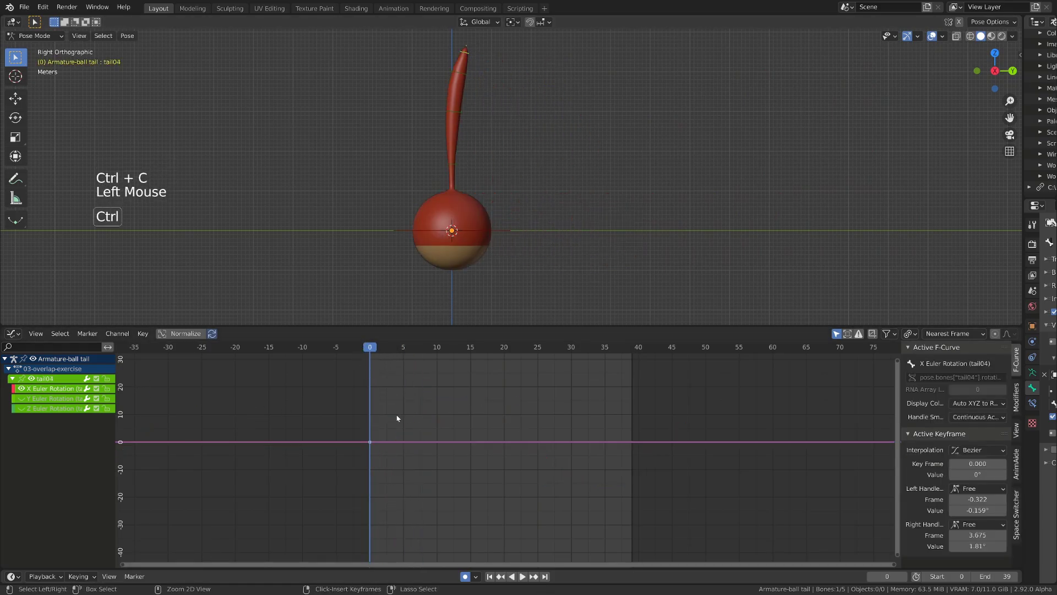
pyautogui.hotkey('ctrl', 'v')
# Step: Move tail04's pasted keyframes 32 frames earlier, preview the loop with the viewport overlays hidden, and return to frame 0
pyautogui.press('g')
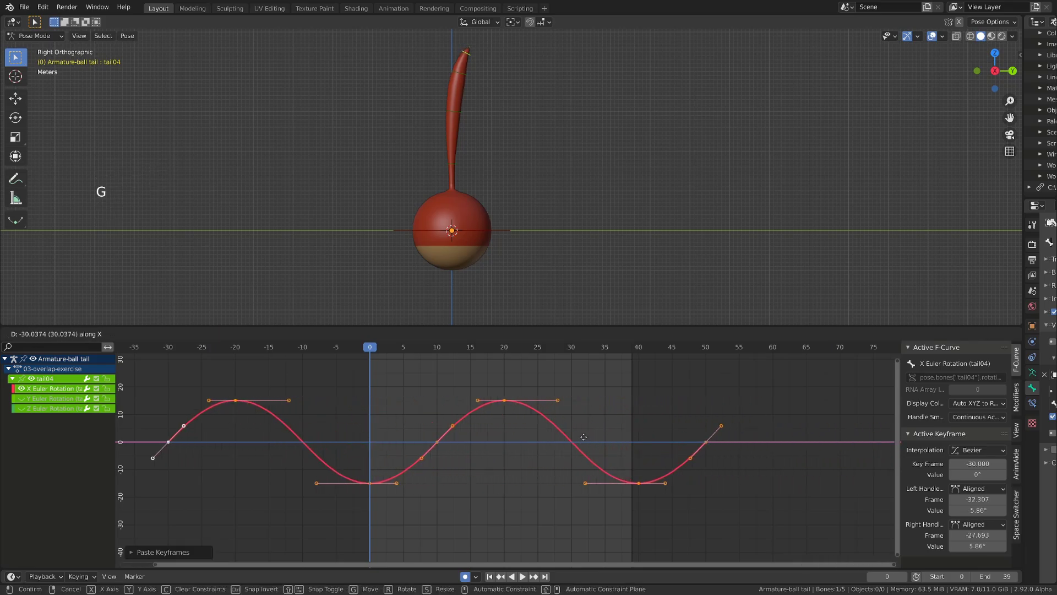
pyautogui.click(570, 437)
pyautogui.press('space')
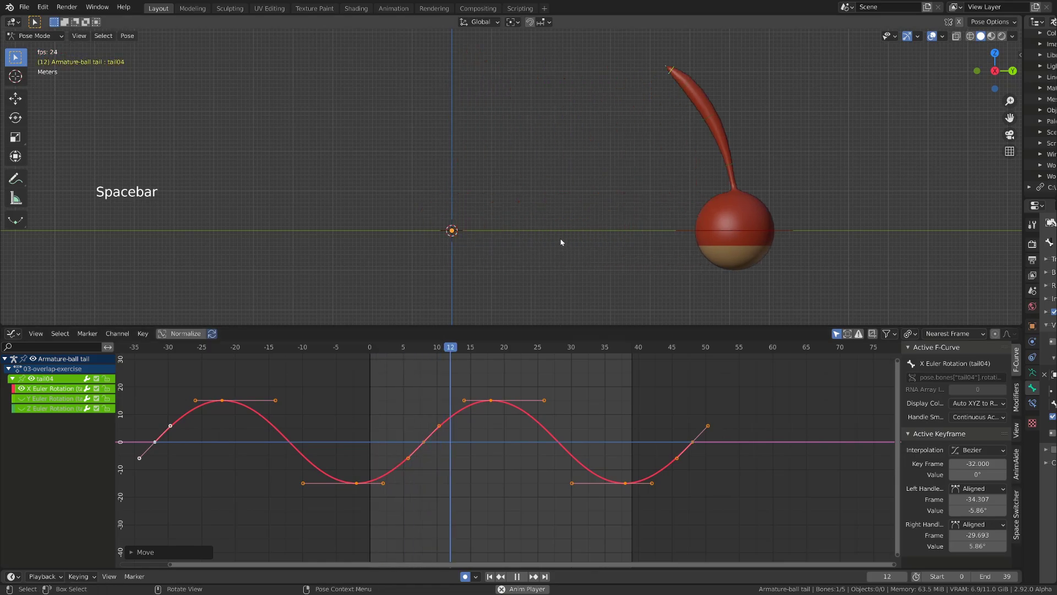
pyautogui.press("'")
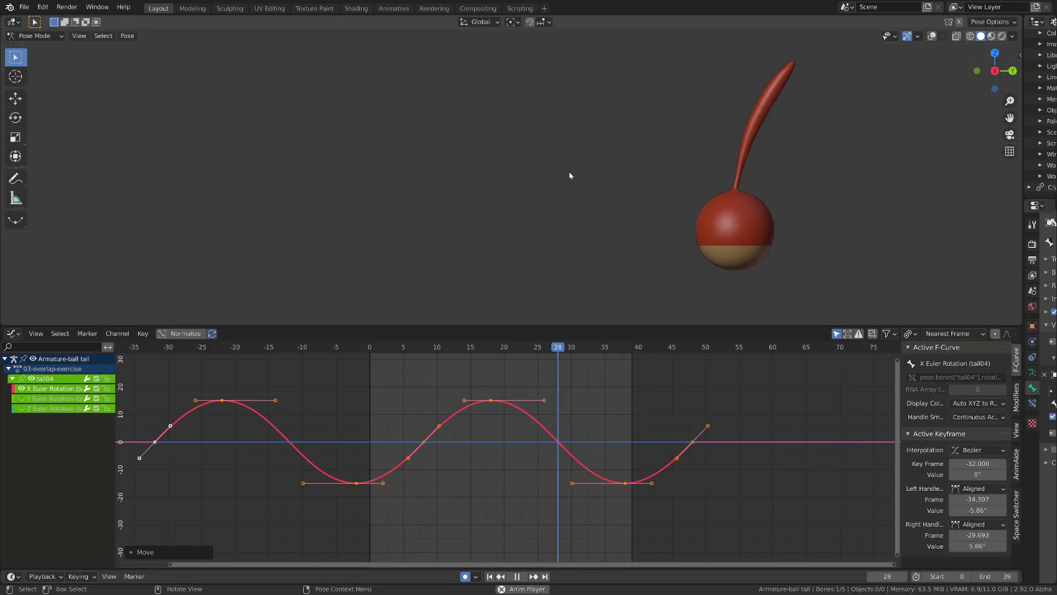
pyautogui.press('space')
pyautogui.click(371, 348)
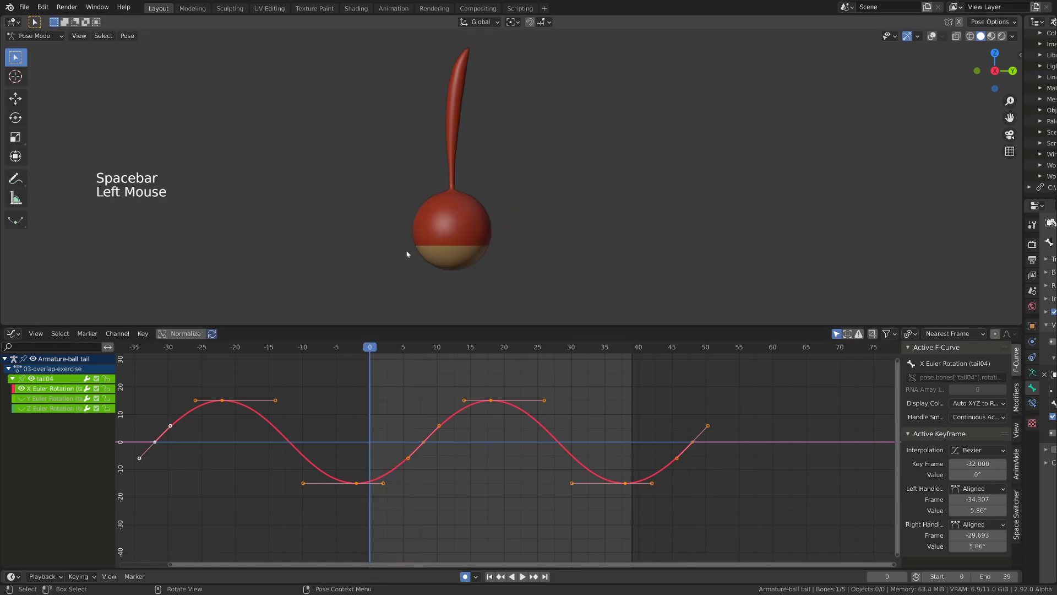
pyautogui.press("'")
# Step: Select the tail01 bone and set the graph's pivot point to 2D Cursor
pyautogui.click(457, 166)
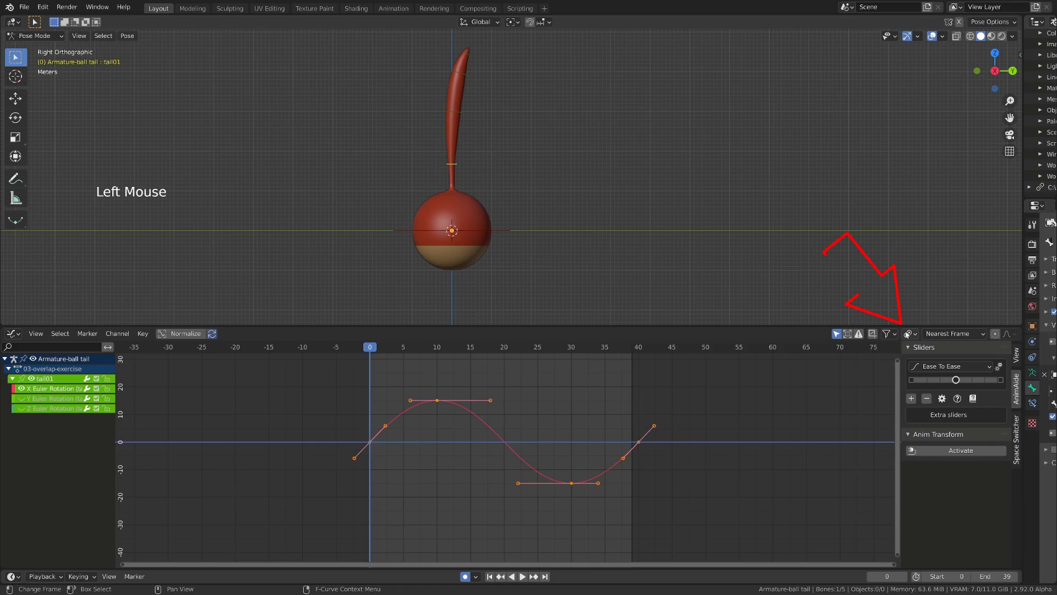
pyautogui.click(907, 334)
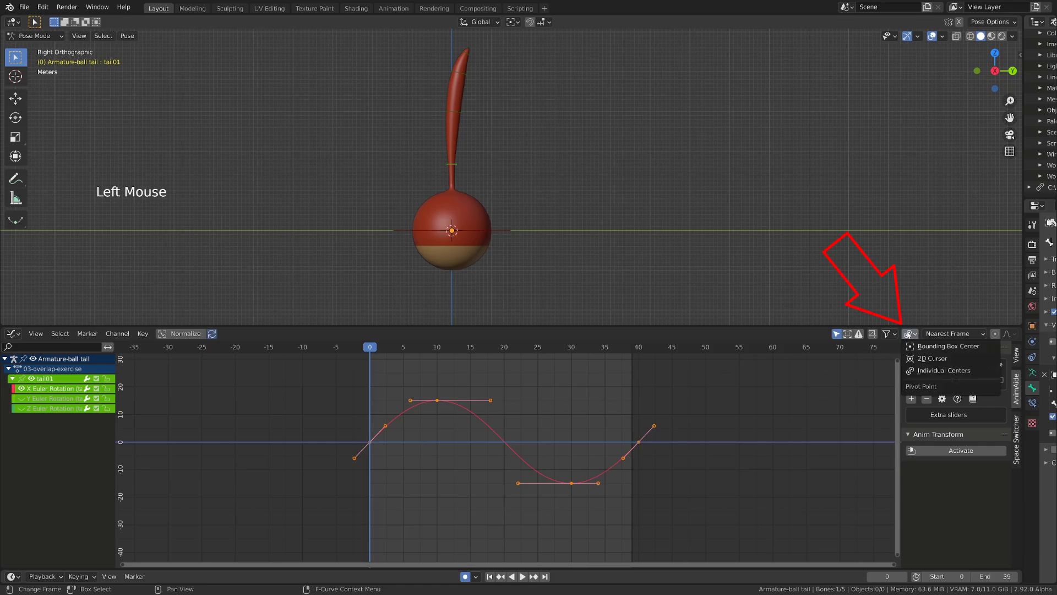
pyautogui.click(919, 359)
# Step: Try placing the 2D cursor at various frames and values around tail01's rotation curve
pyautogui.keyDown('shift'); pyautogui.rightClick(389, 474); pyautogui.keyUp('shift')
pyautogui.keyDown('shift'); pyautogui.rightClick(352, 485); pyautogui.keyUp('shift')
pyautogui.keyDown('shift'); pyautogui.rightClick(370, 493); pyautogui.keyUp('shift')
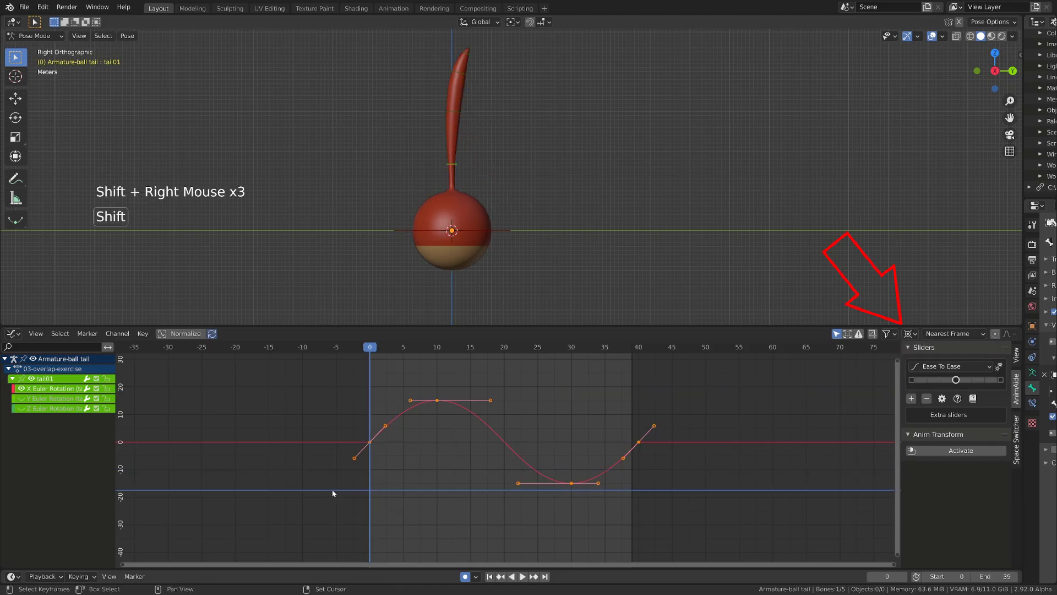
pyautogui.keyDown('shift'); pyautogui.rightClick(372, 403); pyautogui.keyUp('shift')
pyautogui.keyDown('shift'); pyautogui.rightClick(403, 389); pyautogui.keyUp('shift')
pyautogui.keyDown('shift'); pyautogui.rightClick(404, 439); pyautogui.keyUp('shift')
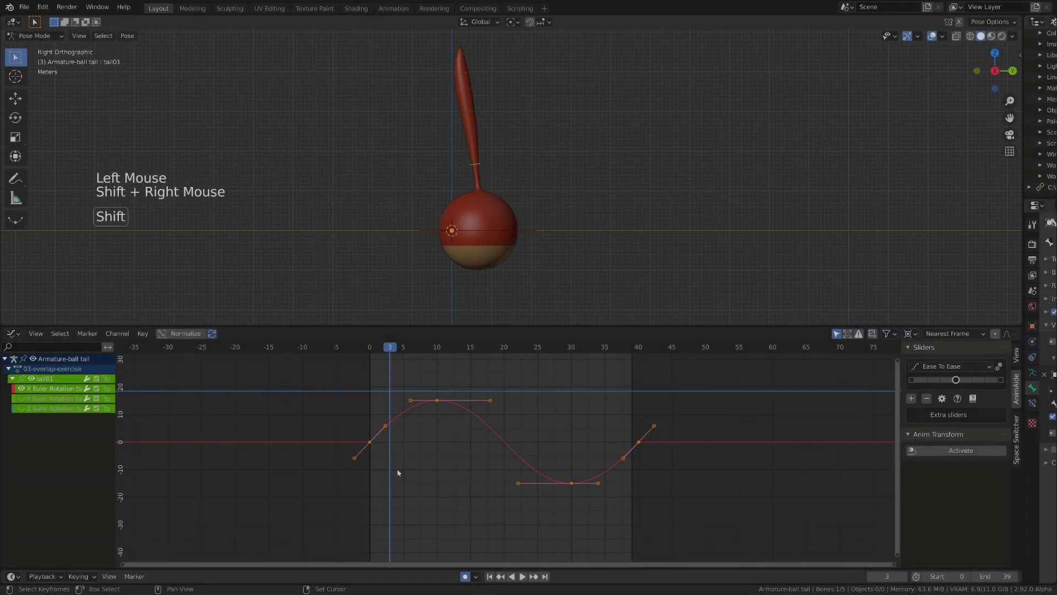
pyautogui.keyDown('shift'); pyautogui.rightClick(333, 490); pyautogui.keyUp('shift')
pyautogui.keyDown('shift'); pyautogui.rightClick(333, 490); pyautogui.keyUp('shift')
pyautogui.keyDown('shift'); pyautogui.rightClick(372, 399); pyautogui.keyUp('shift')
pyautogui.keyDown('shift'); pyautogui.rightClick(403, 388); pyautogui.keyUp('shift')
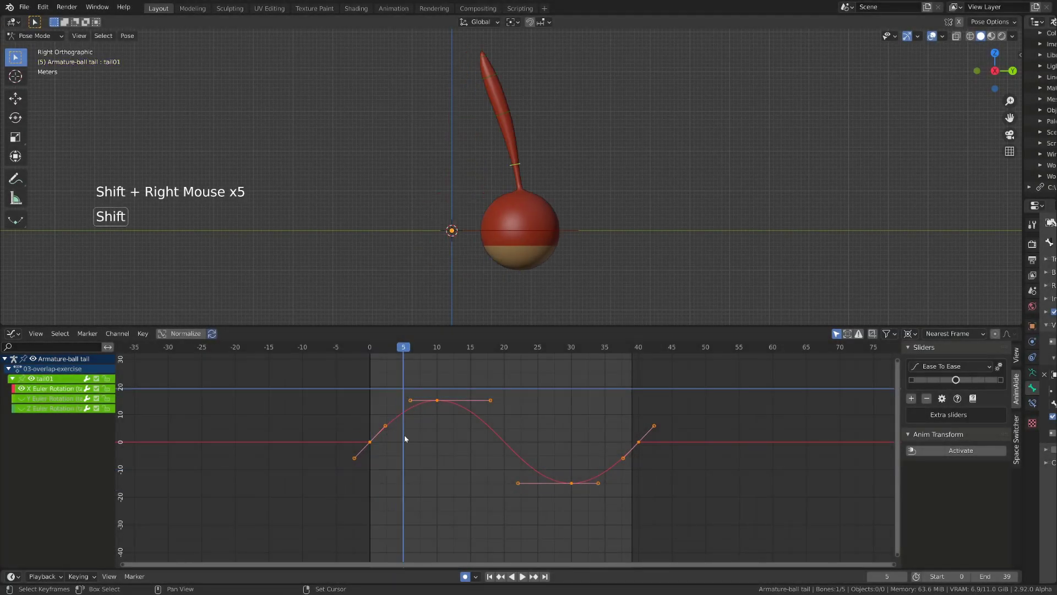
pyautogui.keyDown('shift'); pyautogui.rightClick(404, 440); pyautogui.keyUp('shift')
pyautogui.keyDown('shift'); pyautogui.rightClick(396, 472); pyautogui.keyUp('shift')
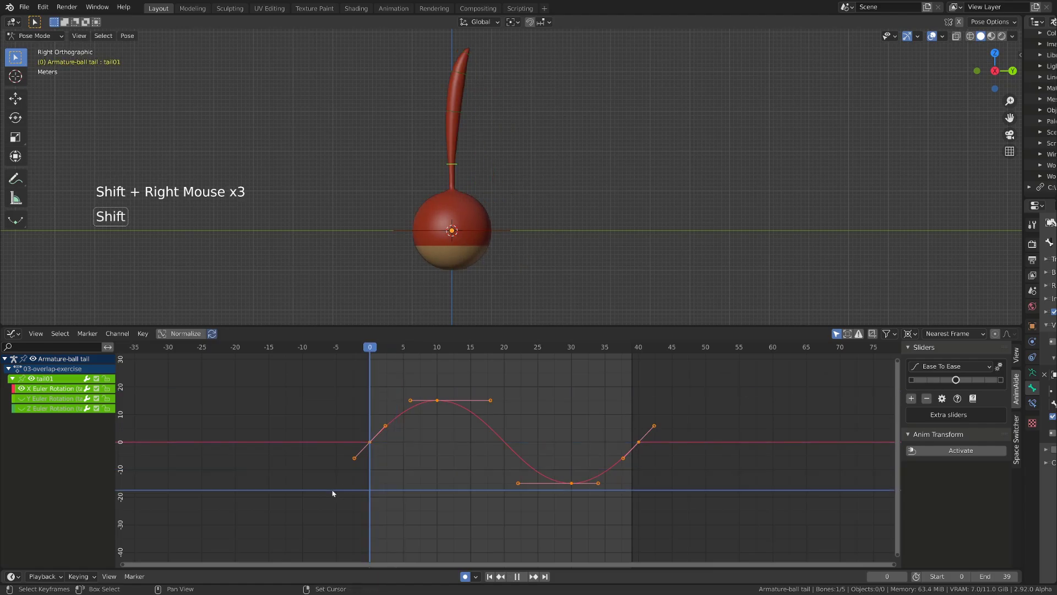
pyautogui.keyDown('shift'); pyautogui.rightClick(360, 397); pyautogui.keyUp('shift')
pyautogui.keyDown('shift'); pyautogui.rightClick(403, 388); pyautogui.keyUp('shift')
pyautogui.keyDown('shift'); pyautogui.rightClick(403, 440); pyautogui.keyUp('shift')
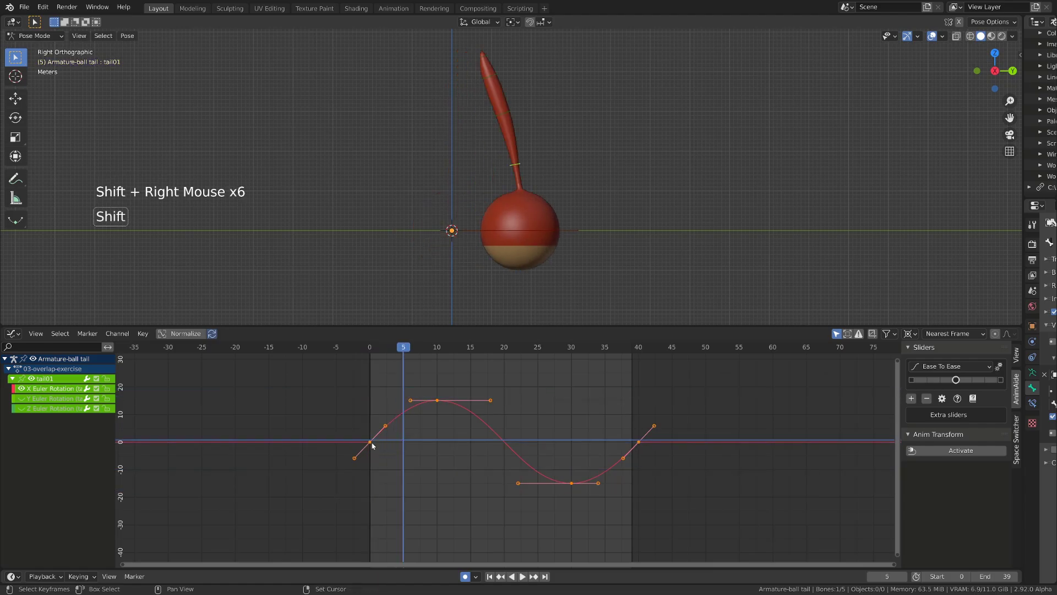
# Step: Place the 2D cursor at frame 0, value 0, and display its position settings
pyautogui.keyDown('shift'); pyautogui.rightClick(372, 445); pyautogui.keyUp('shift')
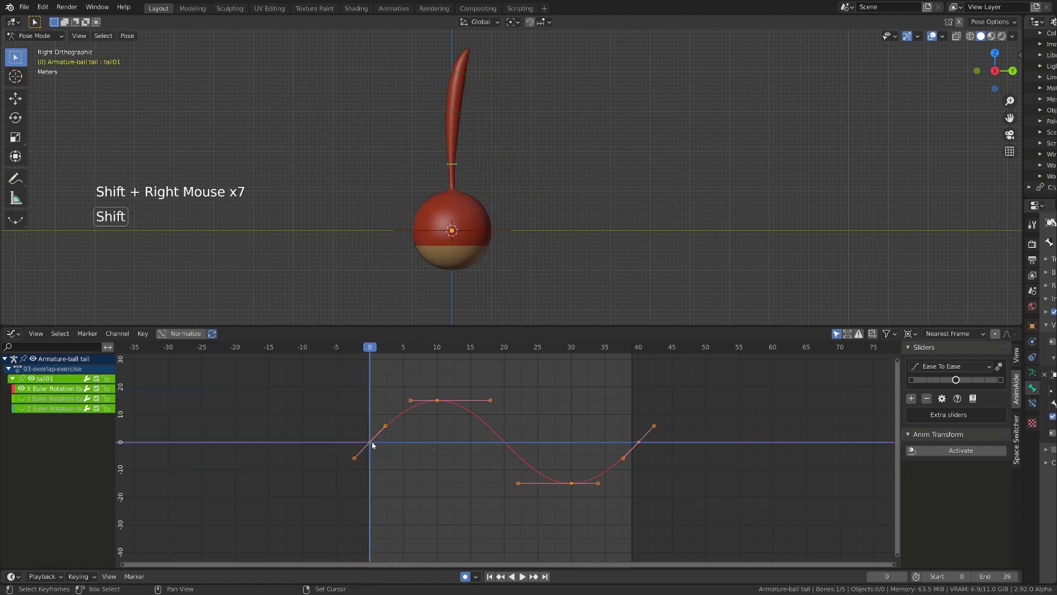
pyautogui.click(1019, 449)
pyautogui.click(1016, 355)
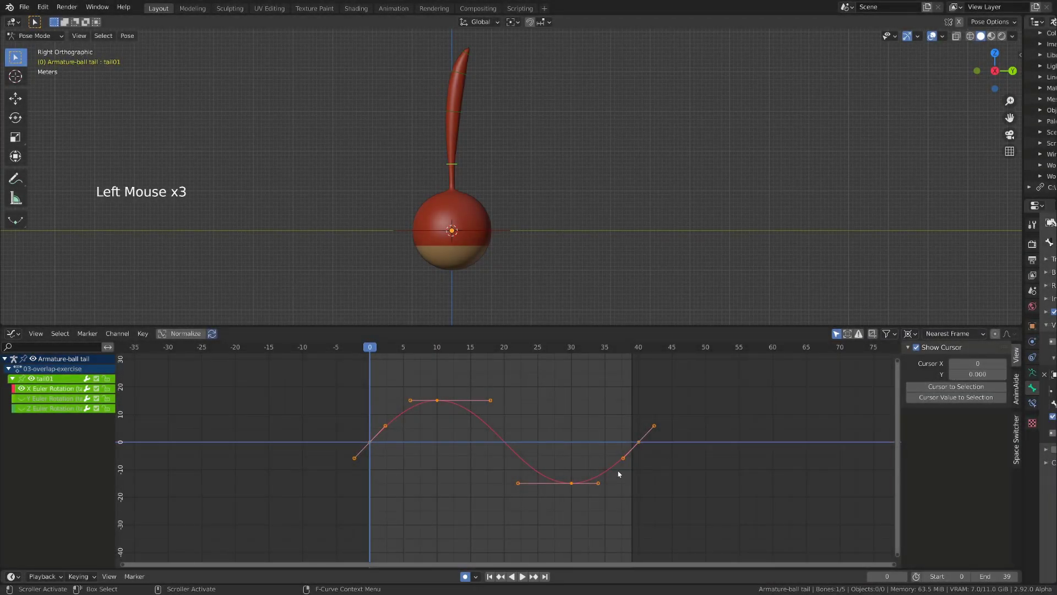
# Step: Move to frame 10 and scale tail01's keyframes vertically from the 2D cursor to about 1.27
pyautogui.press('s')
pyautogui.click(438, 348)
pyautogui.press('s')
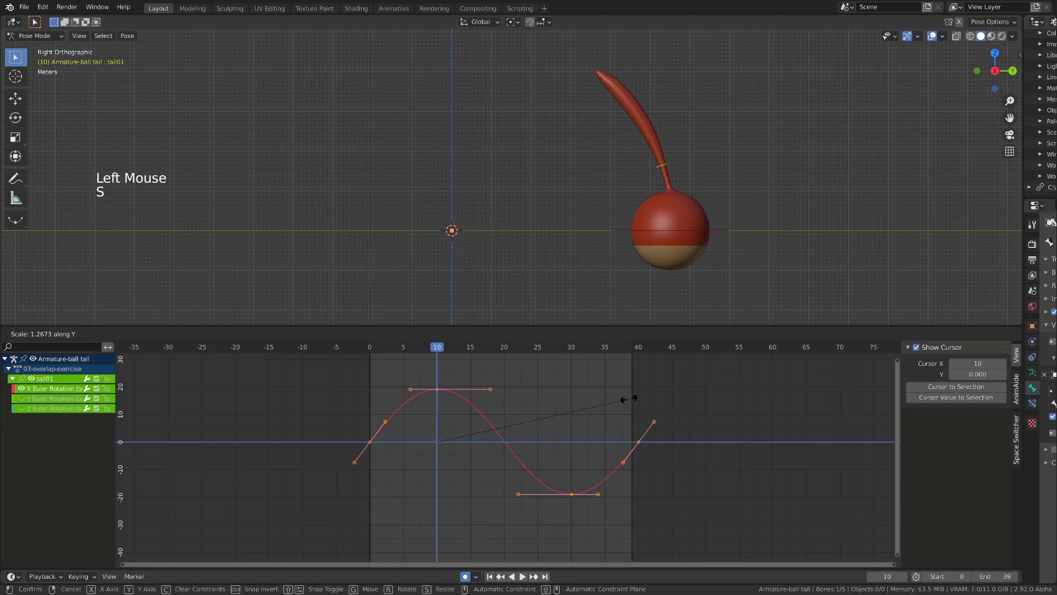
pyautogui.click(633, 398)
# Step: Add tail02, tail03 and tail04 to the selection, scale all keyframes vertically by about 1.3, and play the animation
pyautogui.keyDown('shift'); pyautogui.click(631, 116); pyautogui.keyUp('shift')
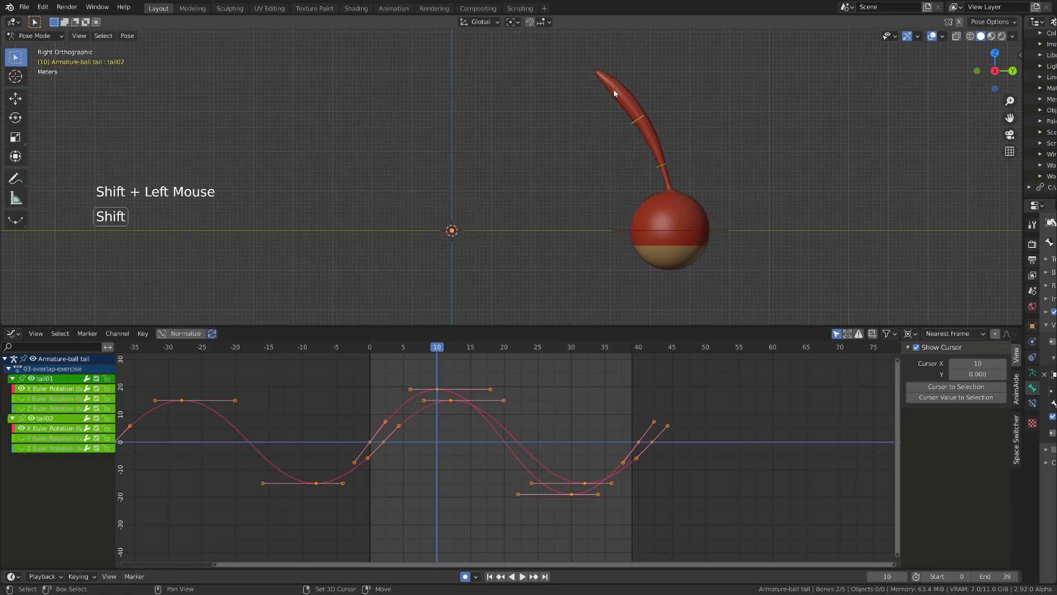
pyautogui.keyDown('shift'); pyautogui.click(615, 93); pyautogui.keyUp('shift')
pyautogui.keyDown('shift'); pyautogui.click(599, 77); pyautogui.keyUp('shift')
pyautogui.press('a')
pyautogui.press('s')
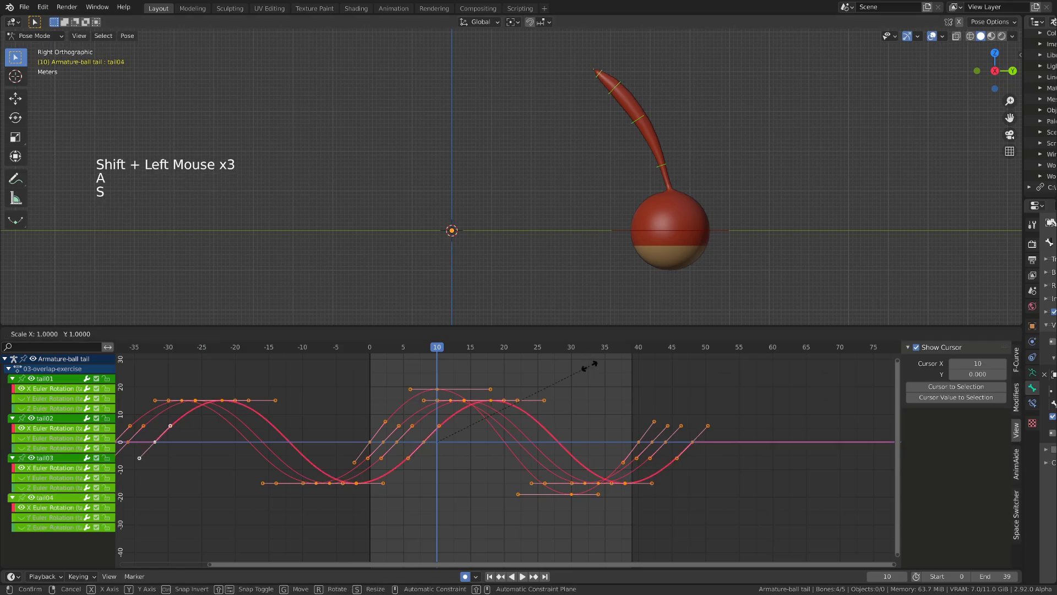
pyautogui.press('s')
pyautogui.press('y')
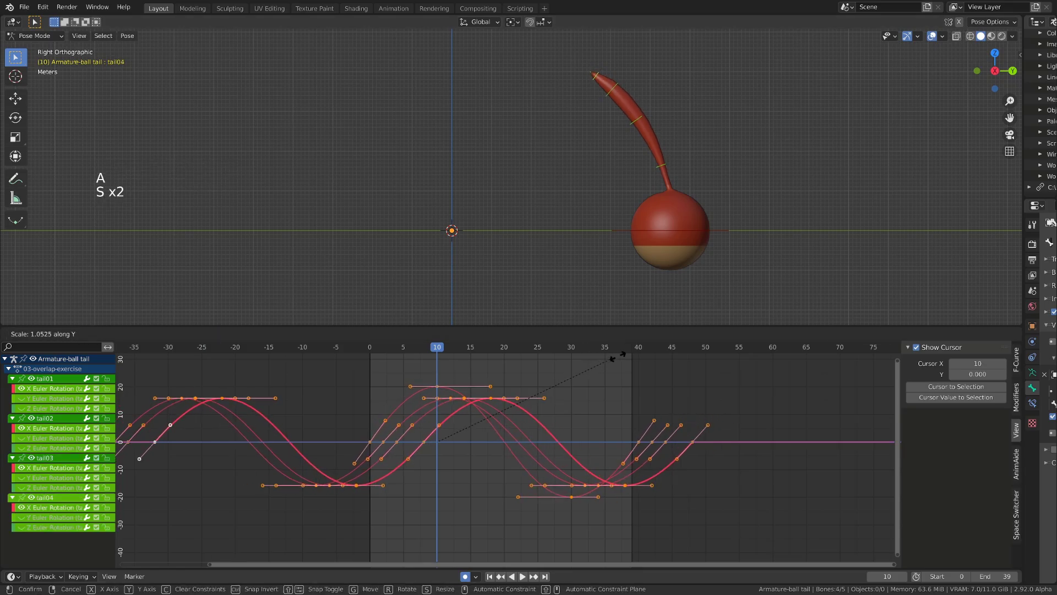
pyautogui.click(663, 254)
pyautogui.press('space')
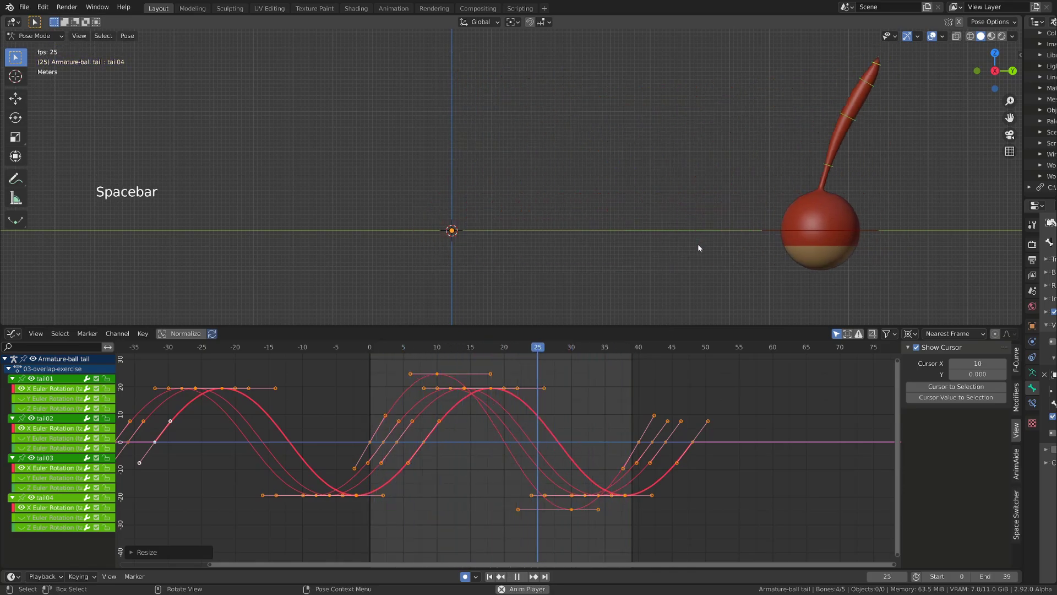
# Step: Scale all four bones' keyframes vertically again during playback, bringing the lows of tail02 to tail04 to about -34°, then stop playback
pyautogui.press('s')
pyautogui.press('y')
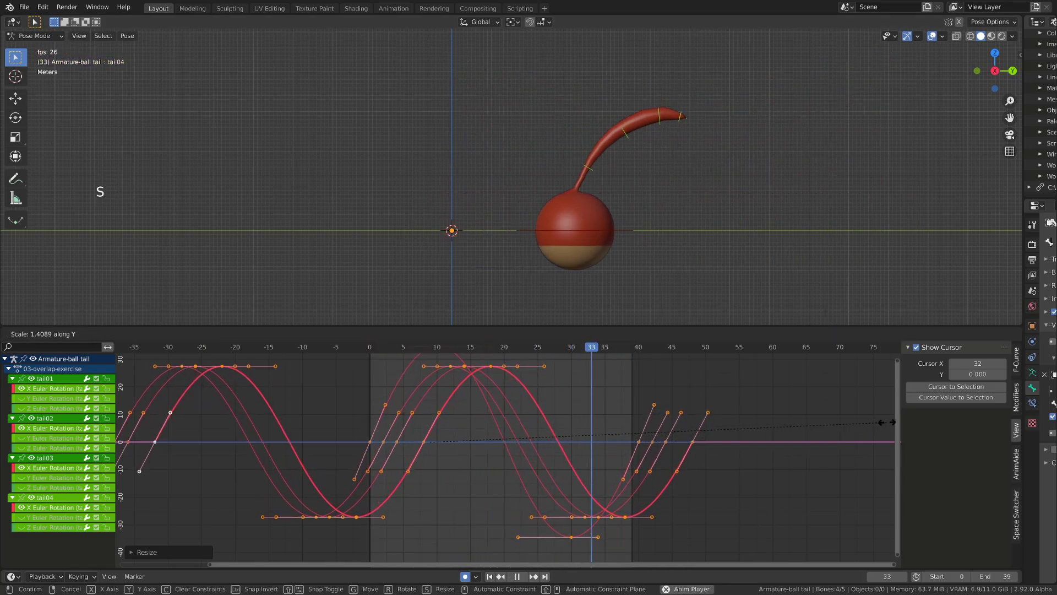
pyautogui.click(214, 413)
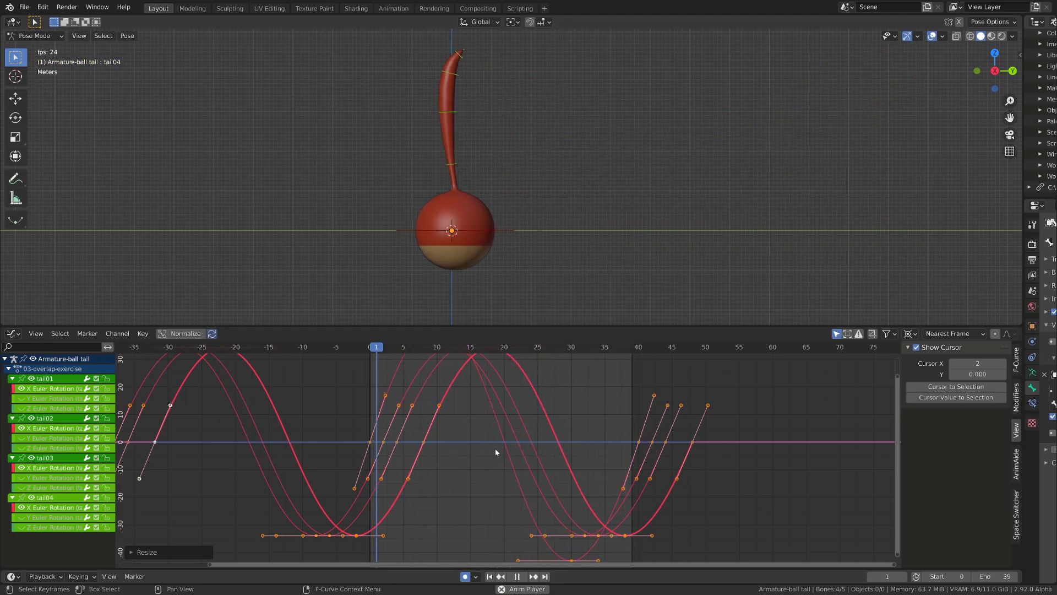
pyautogui.press('space')
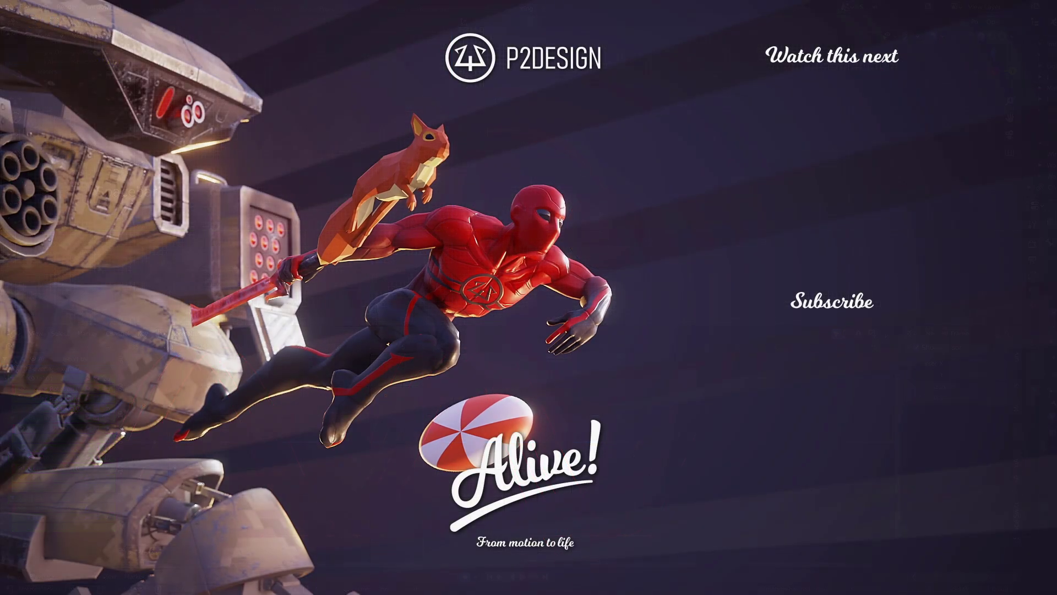